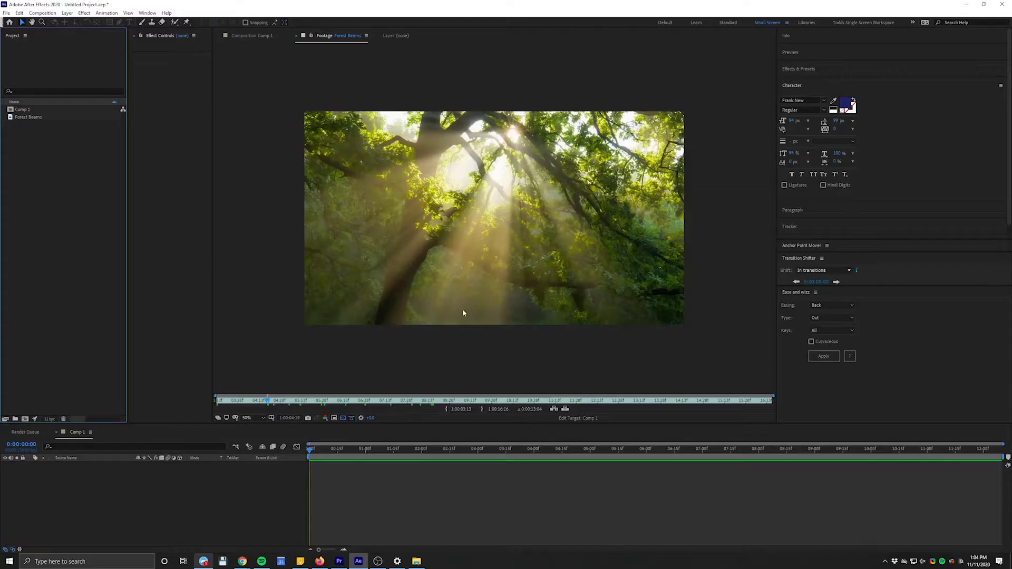
Step: Fit the Forest Beams footage to the viewer and scrub through the clip
{"action": "left_click", "coordinate": [248, 419]}
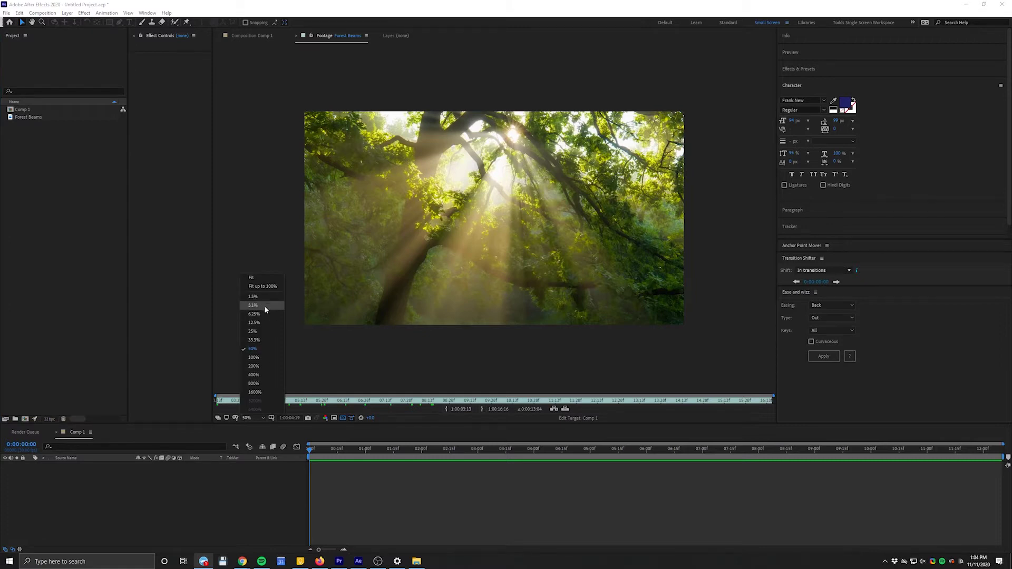
{"action": "left_click", "coordinate": [261, 280]}
{"action": "left_click_drag", "start_coordinate": [266, 397], "coordinate": [355, 394]}
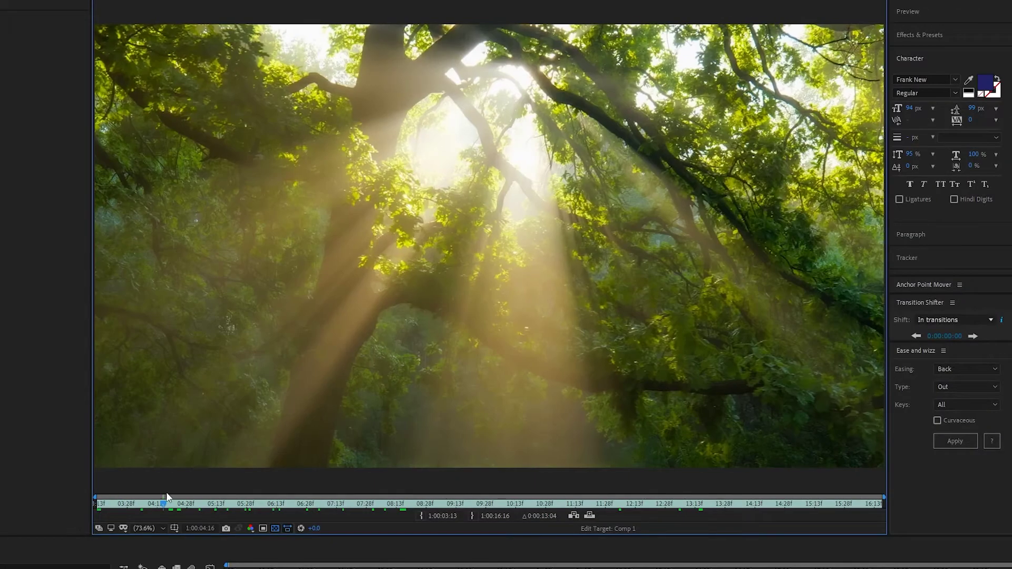
{"action": "left_click_drag", "start_coordinate": [294, 496], "coordinate": [179, 505]}
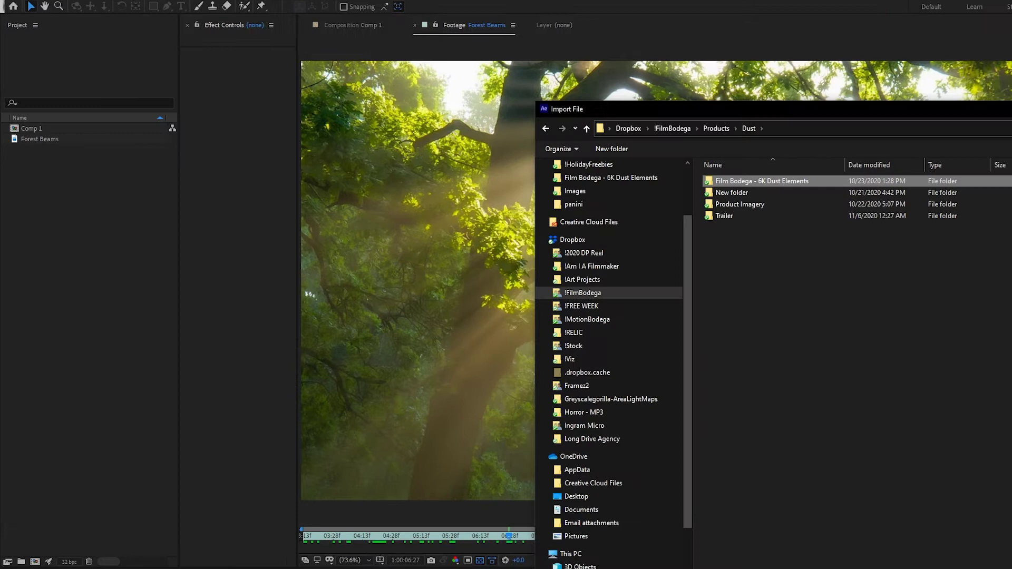
Step: Import the "Film Bodega - 6K Dust Elements" folder and expand it to show its dust clips
{"action": "key", "text": "Return"}
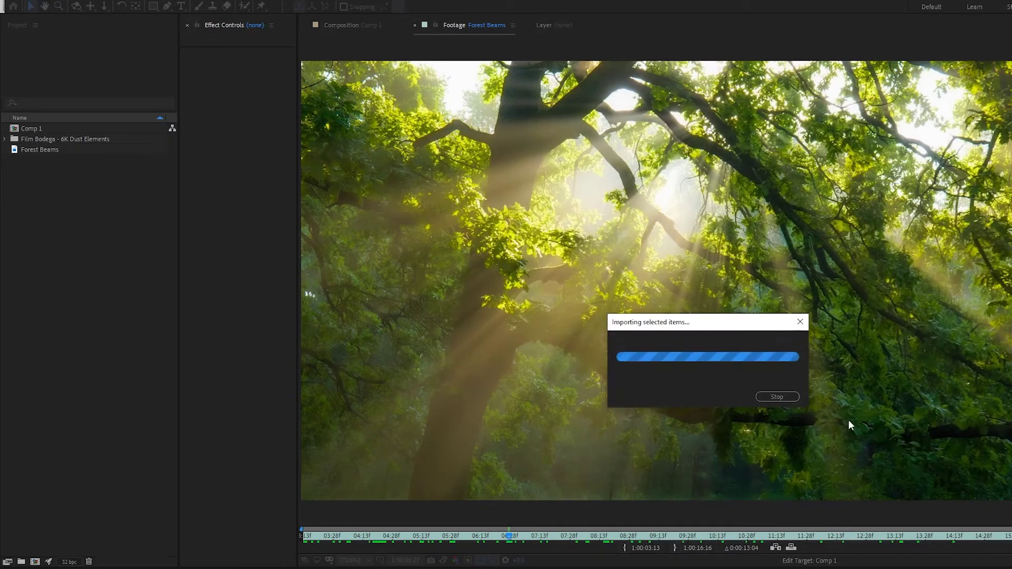
{"action": "left_click", "coordinate": [4, 139]}
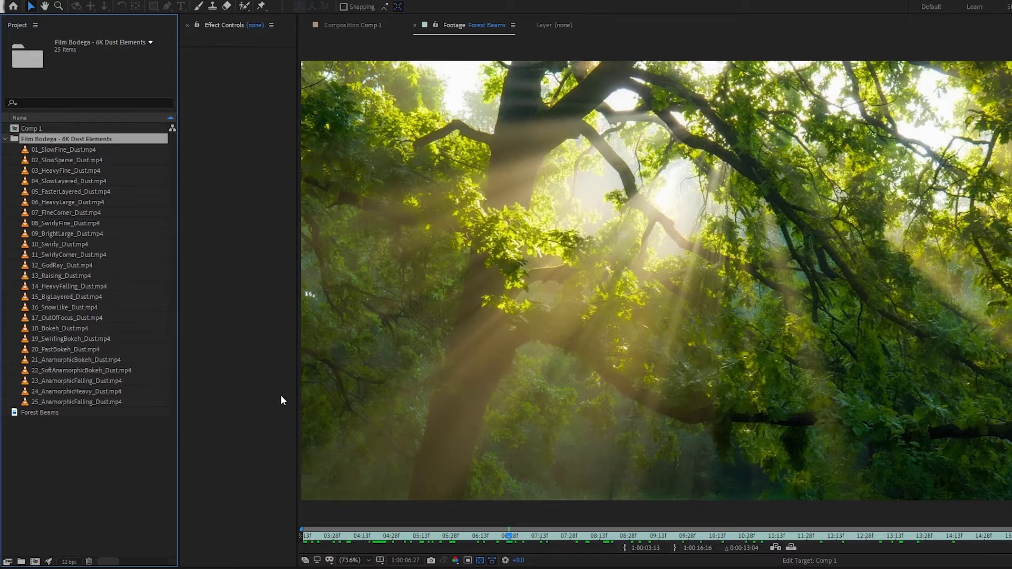
{"action": "mouse_move", "coordinate": [181, 444]}
{"action": "left_mouse_down"}
{"action": "mouse_move", "coordinate": [194, 445]}
{"action": "mouse_move", "coordinate": [167, 447]}
{"action": "left_mouse_up"}
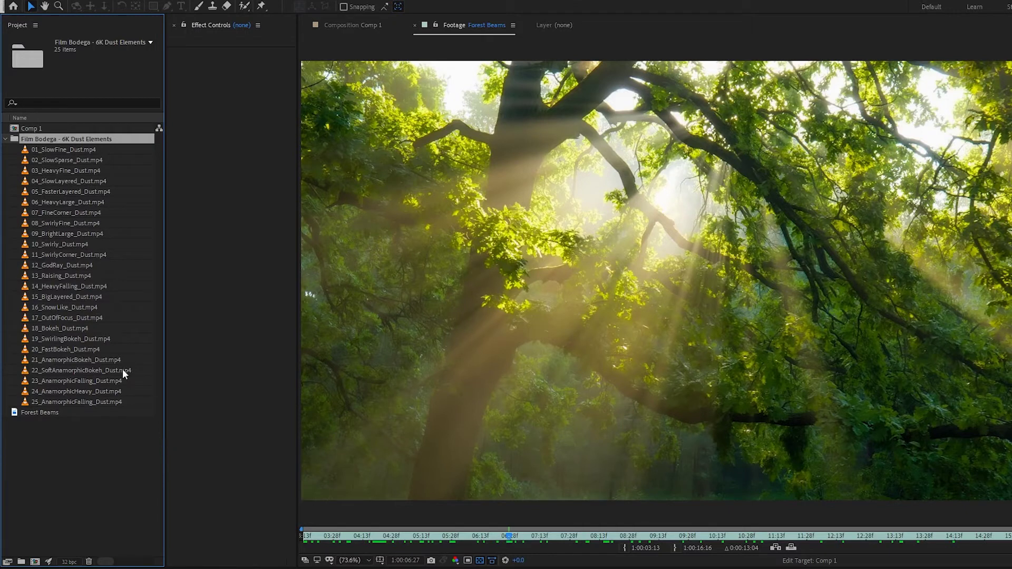
{"action": "left_click", "coordinate": [61, 527]}
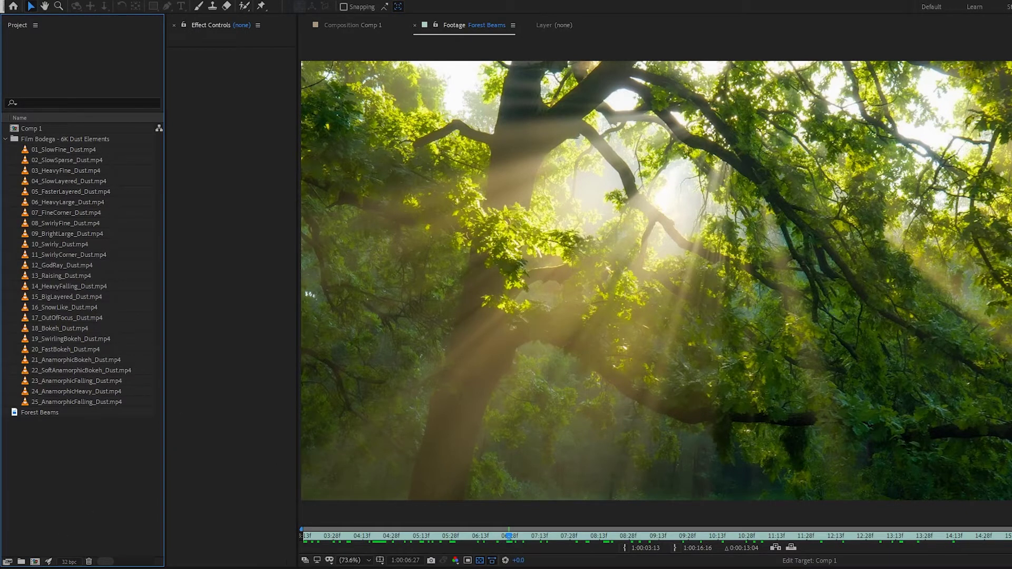
Step: Create a new composition from the Forest Beams footage
{"action": "left_click_drag", "start_coordinate": [46, 412], "coordinate": [47, 560]}
{"action": "left_click_drag", "start_coordinate": [47, 387], "coordinate": [35, 388]}
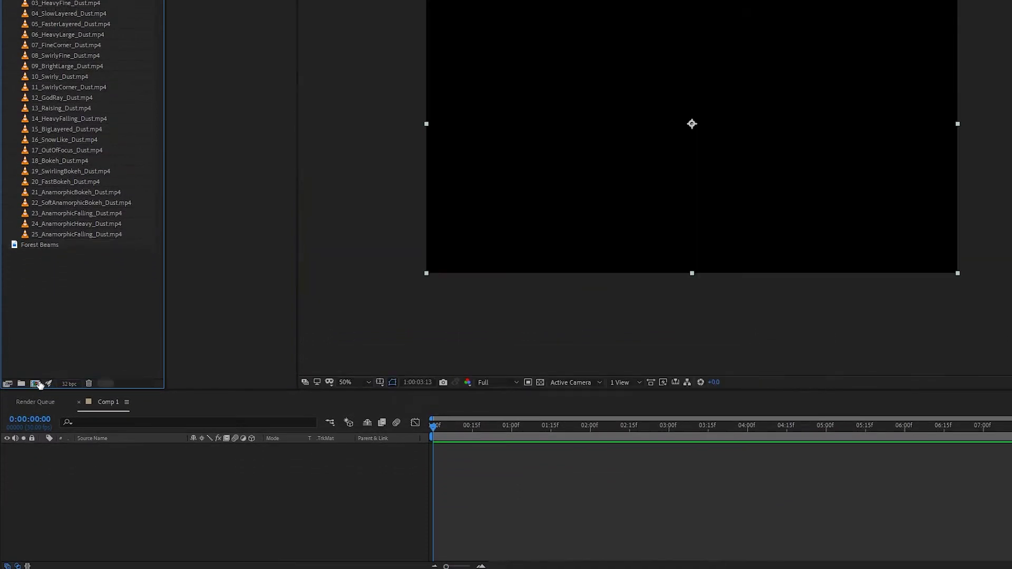
{"action": "left_click", "coordinate": [311, 507]}
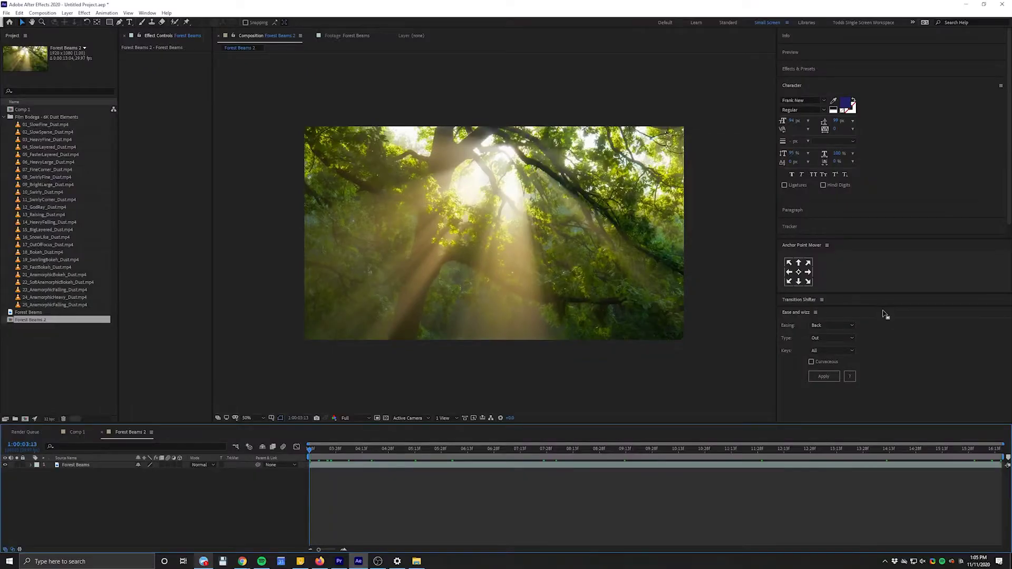
Step: Make room for the Tracker controls and run Track Camera on the Forest Beams layer
{"action": "left_click_drag", "start_coordinate": [888, 389], "coordinate": [887, 392]}
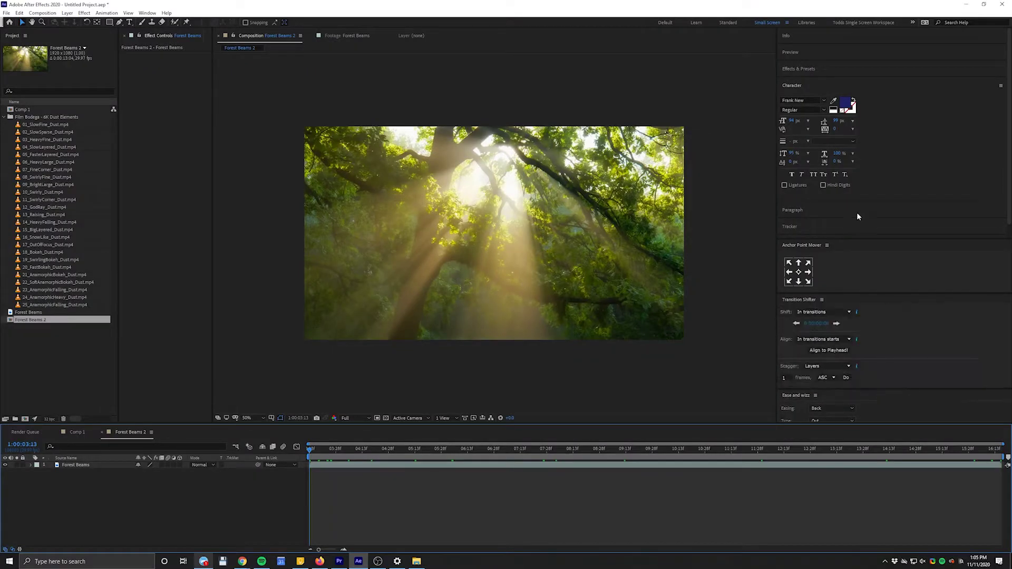
{"action": "left_click", "coordinate": [854, 243]}
{"action": "left_click_drag", "start_coordinate": [855, 238], "coordinate": [859, 296]}
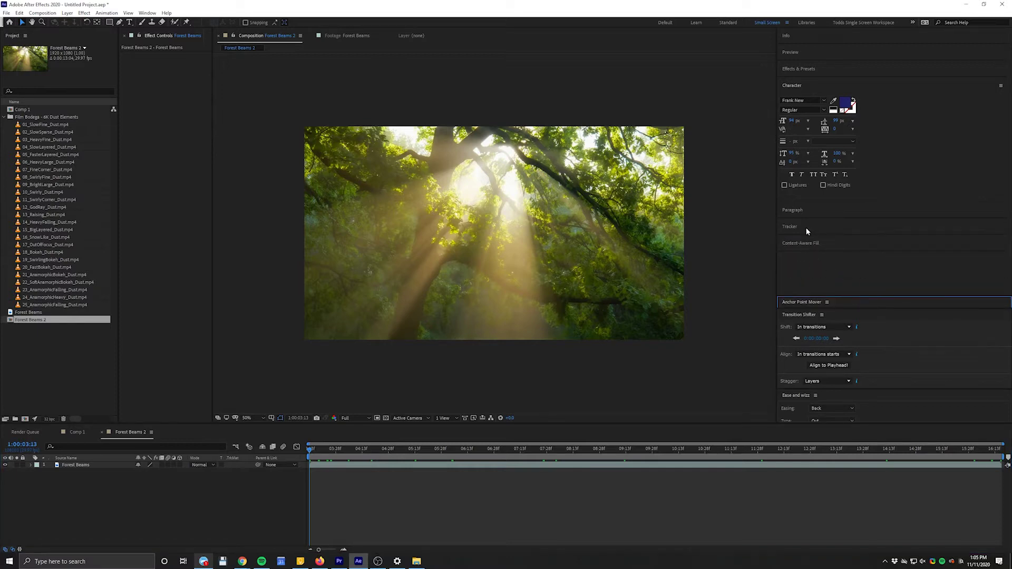
{"action": "left_click", "coordinate": [791, 227]}
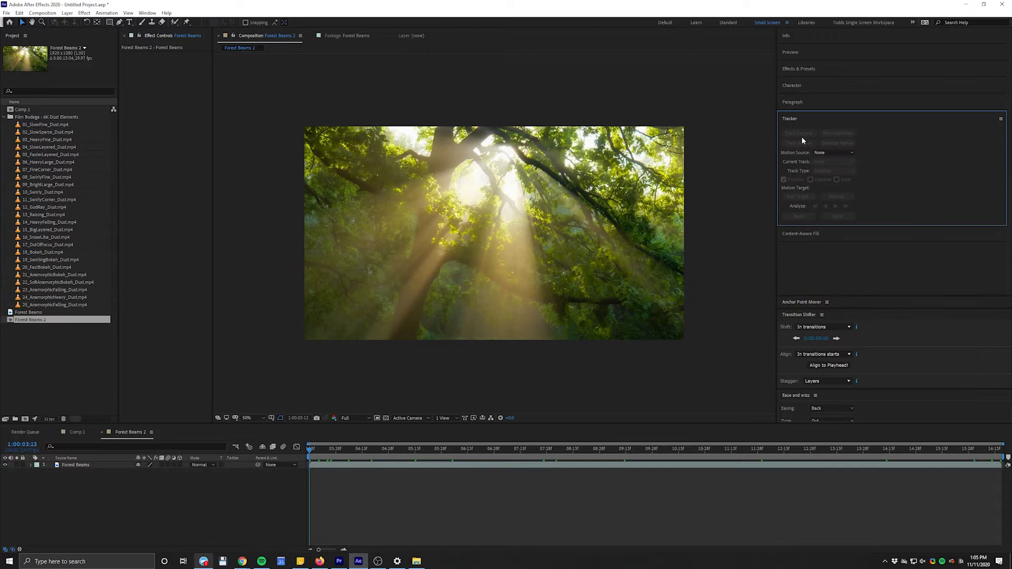
{"action": "left_click", "coordinate": [86, 464]}
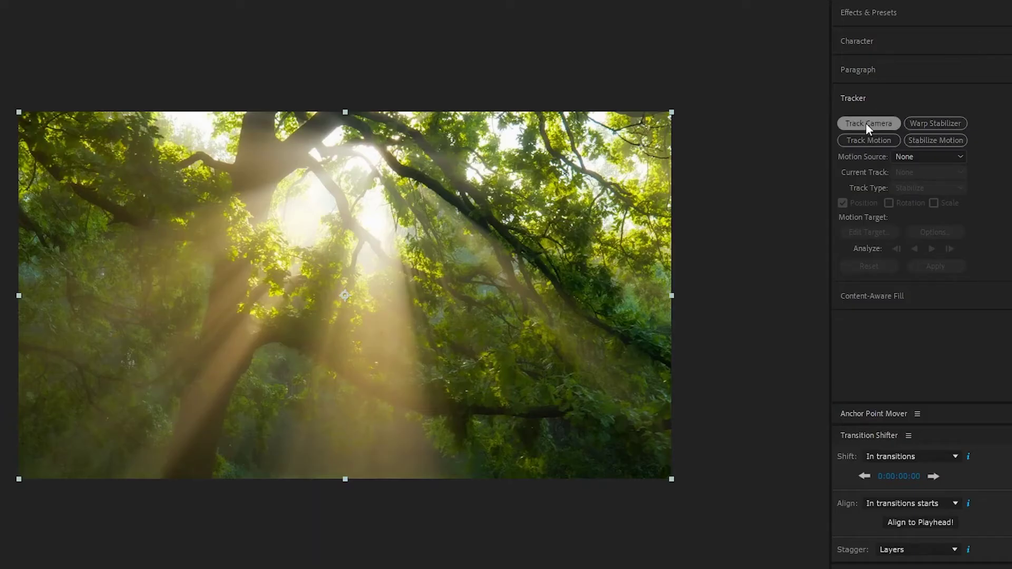
{"action": "left_click", "coordinate": [865, 122]}
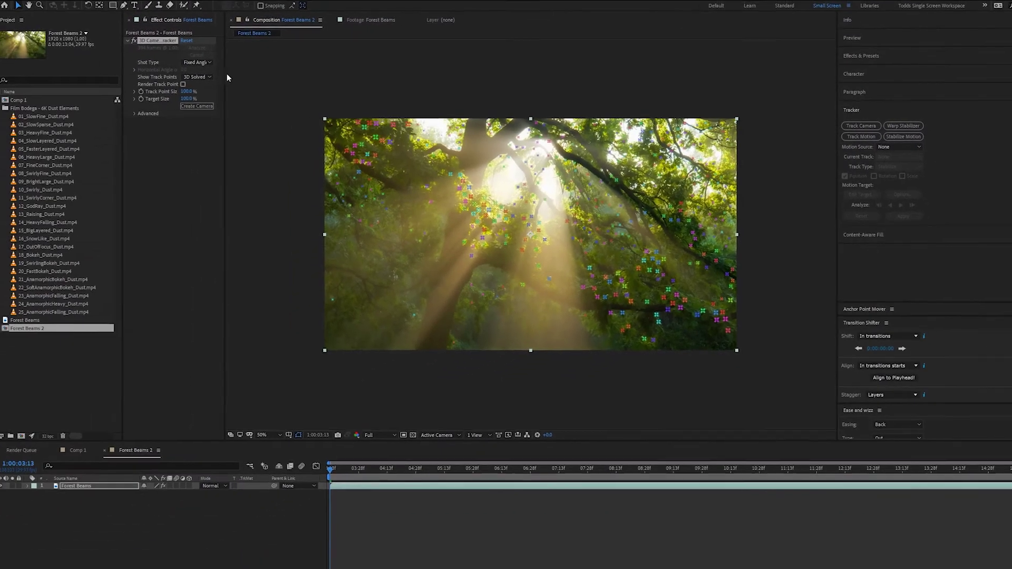
Step: Widen the effect settings area and play the shot to check how the track points follow the trees
{"action": "left_click_drag", "start_coordinate": [225, 70], "coordinate": [269, 72]}
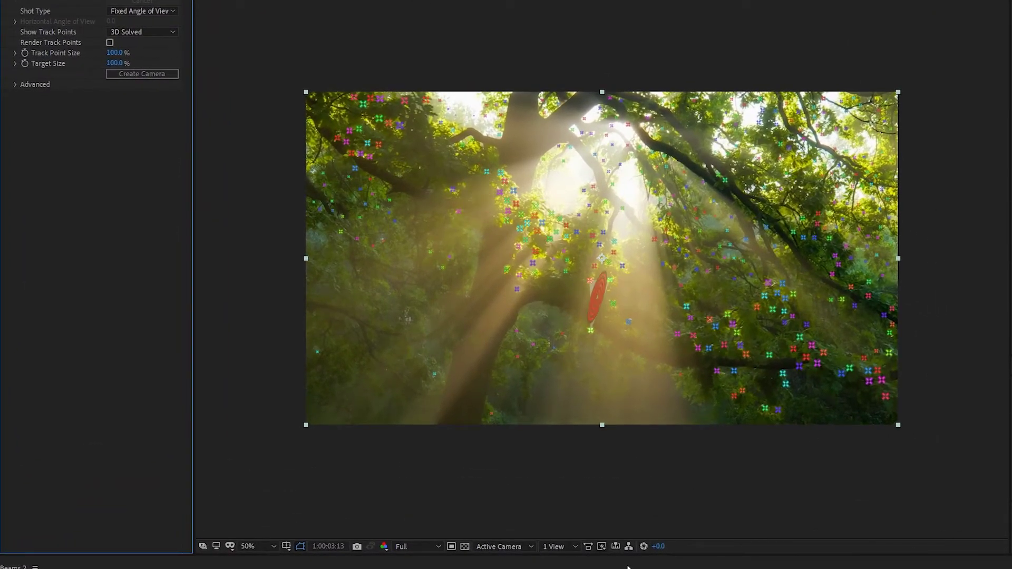
{"action": "key", "text": "space"}
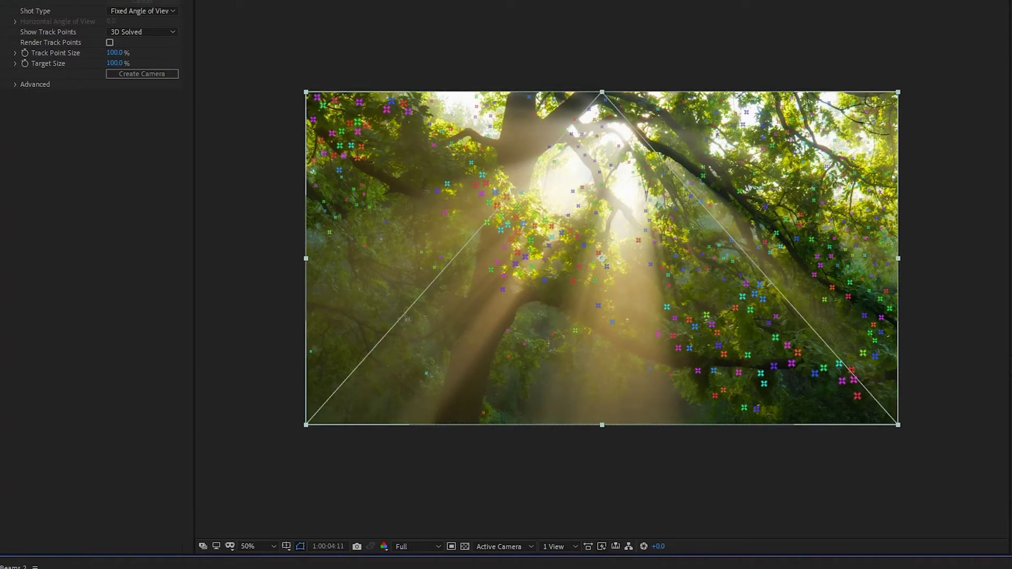
{"action": "key", "text": "space"}
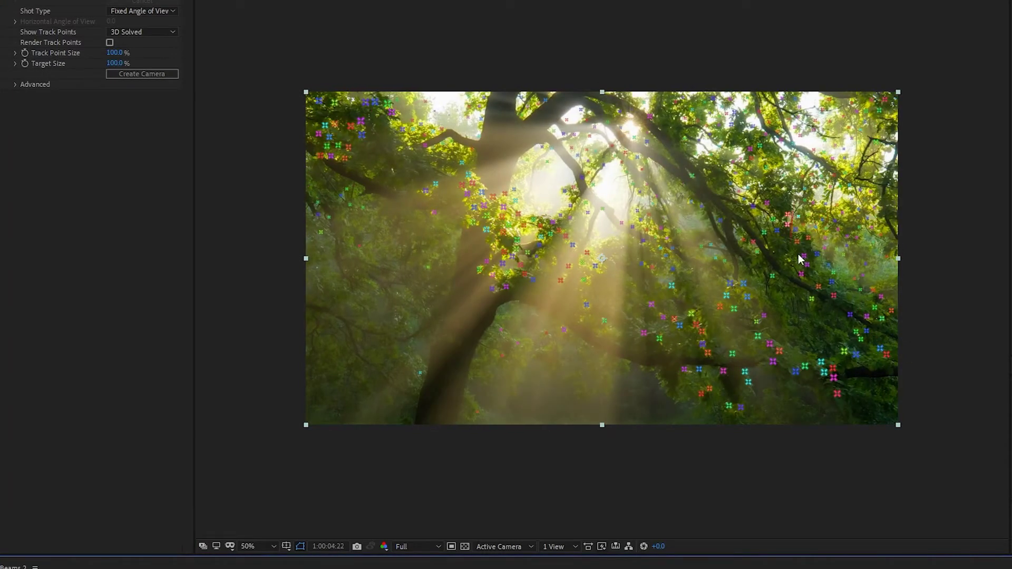
{"action": "key", "text": "space"}
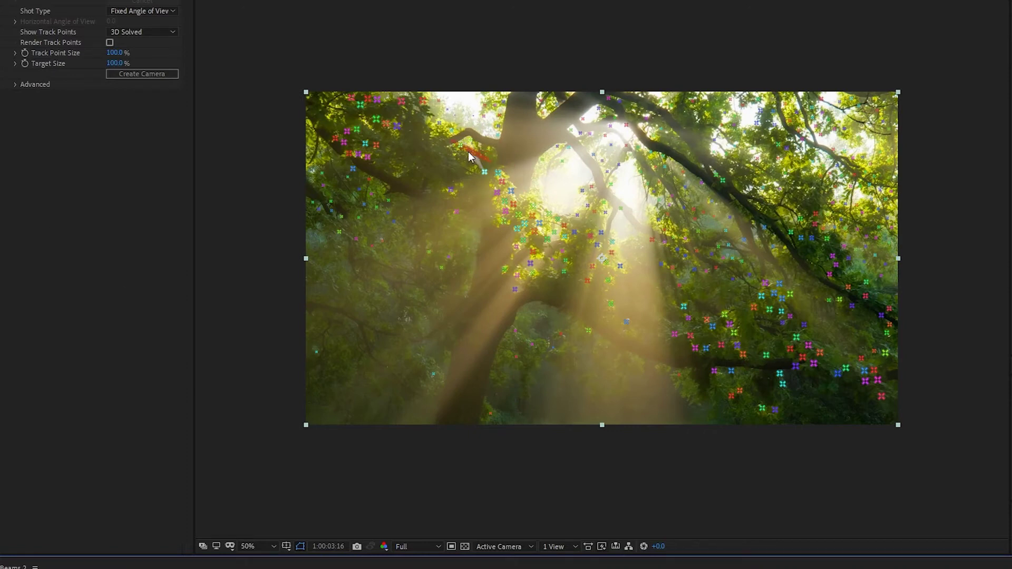
Step: Try selecting track points on the sunlit leaves, and create a camera from the 3D Camera Tracker solve
{"action": "mouse_move", "coordinate": [468, 151]}
{"action": "left_mouse_down"}
{"action": "mouse_move", "coordinate": [498, 197]}
{"action": "mouse_move", "coordinate": [591, 263]}
{"action": "mouse_move", "coordinate": [565, 257]}
{"action": "mouse_move", "coordinate": [522, 185]}
{"action": "mouse_move", "coordinate": [518, 158]}
{"action": "mouse_move", "coordinate": [474, 185]}
{"action": "mouse_move", "coordinate": [511, 248]}
{"action": "mouse_move", "coordinate": [562, 258]}
{"action": "mouse_move", "coordinate": [594, 249]}
{"action": "mouse_move", "coordinate": [586, 181]}
{"action": "left_mouse_up"}
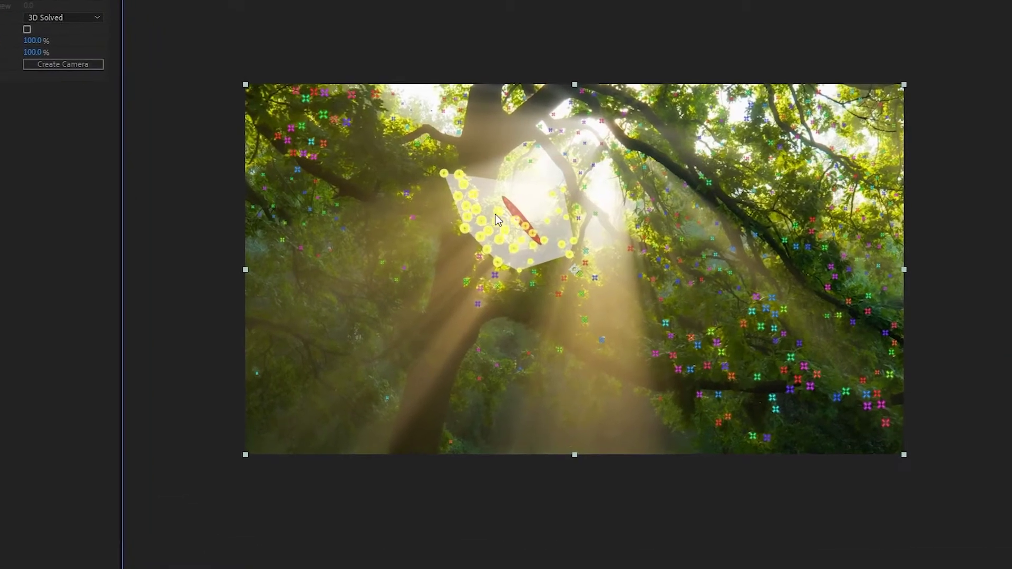
{"action": "right_click", "coordinate": [485, 230]}
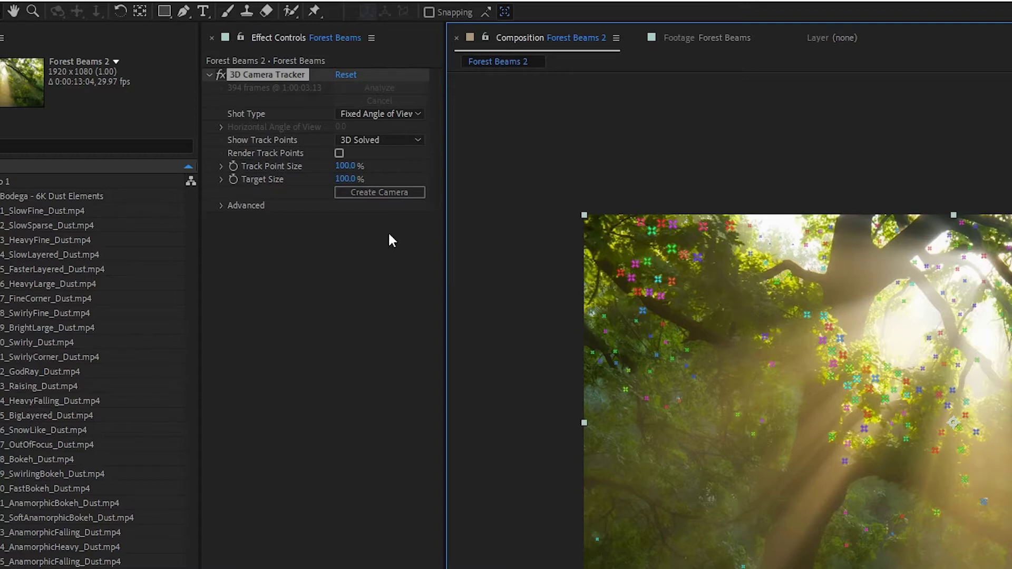
{"action": "left_click", "coordinate": [385, 195]}
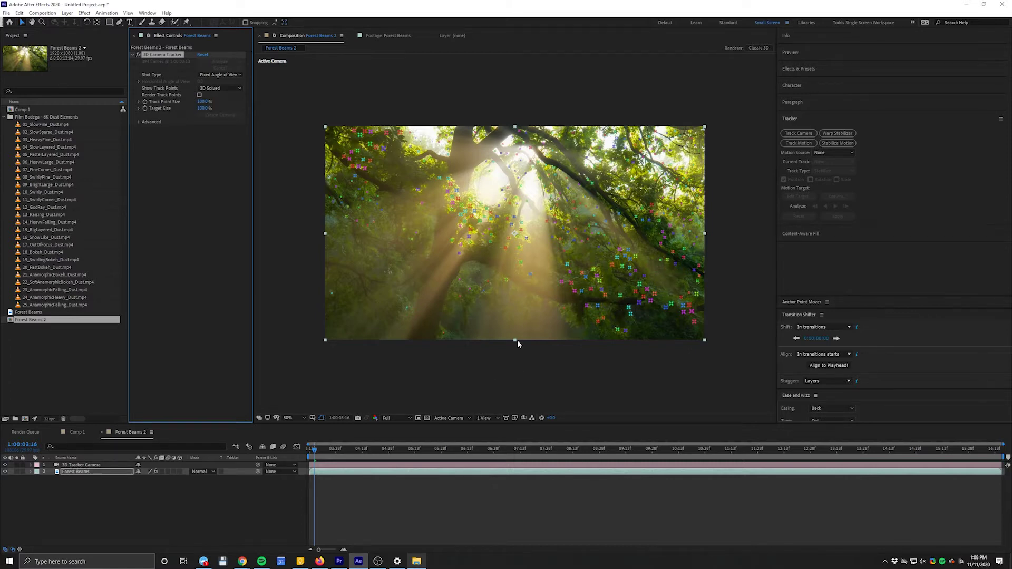
Step: Create a solid from the track points on the sunlit leaves beside the trunk and preview how it sticks
{"action": "left_click", "coordinate": [140, 519]}
{"action": "left_click", "coordinate": [162, 55]}
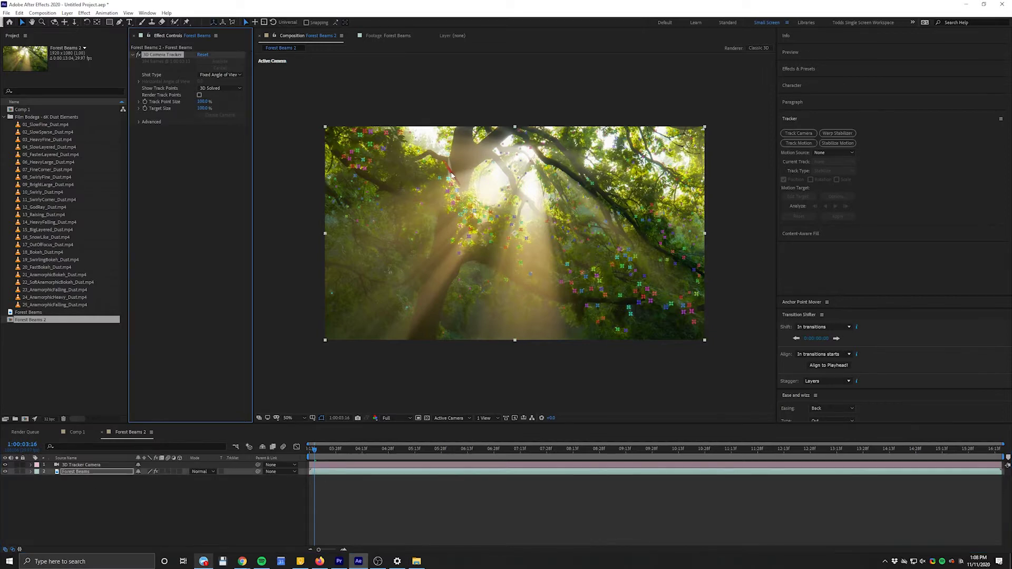
{"action": "mouse_move", "coordinate": [452, 158]}
{"action": "left_mouse_down"}
{"action": "mouse_move", "coordinate": [435, 200]}
{"action": "mouse_move", "coordinate": [471, 245]}
{"action": "mouse_move", "coordinate": [519, 250]}
{"action": "mouse_move", "coordinate": [501, 174]}
{"action": "mouse_move", "coordinate": [462, 167]}
{"action": "left_mouse_up"}
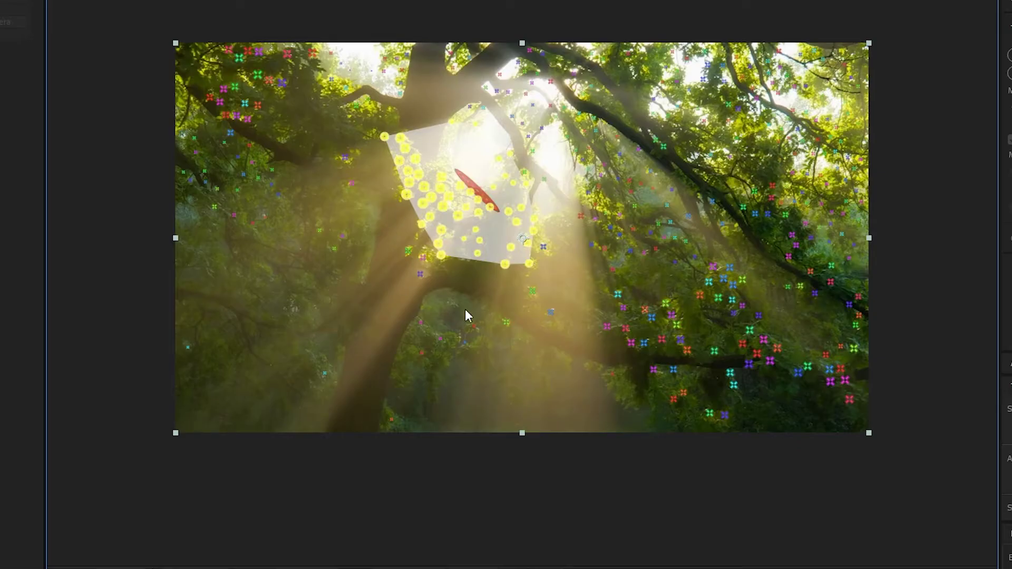
{"action": "right_click", "coordinate": [435, 190]}
{"action": "left_click", "coordinate": [501, 212]}
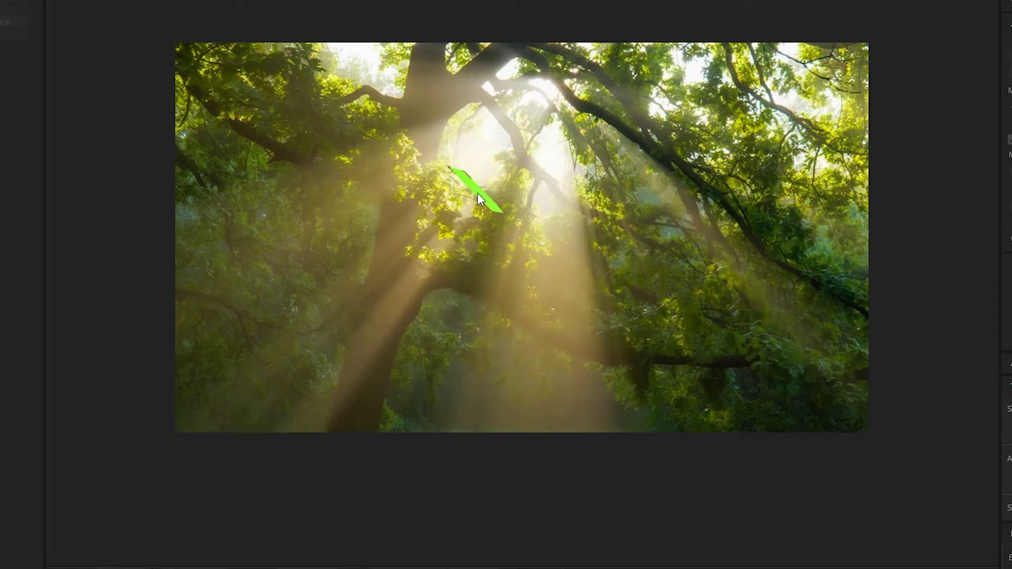
{"action": "key", "text": "space"}
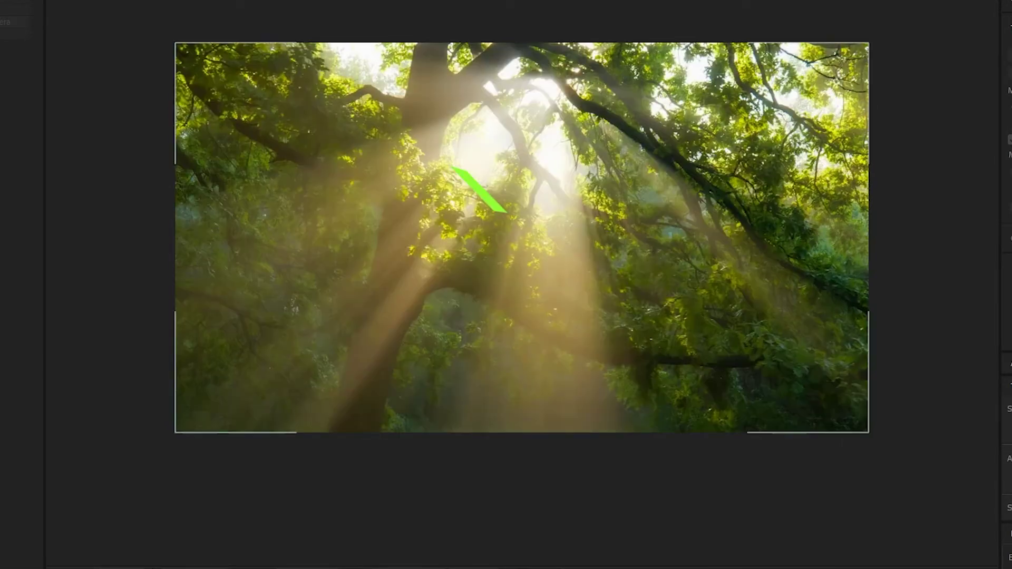
{"action": "key", "text": "space"}
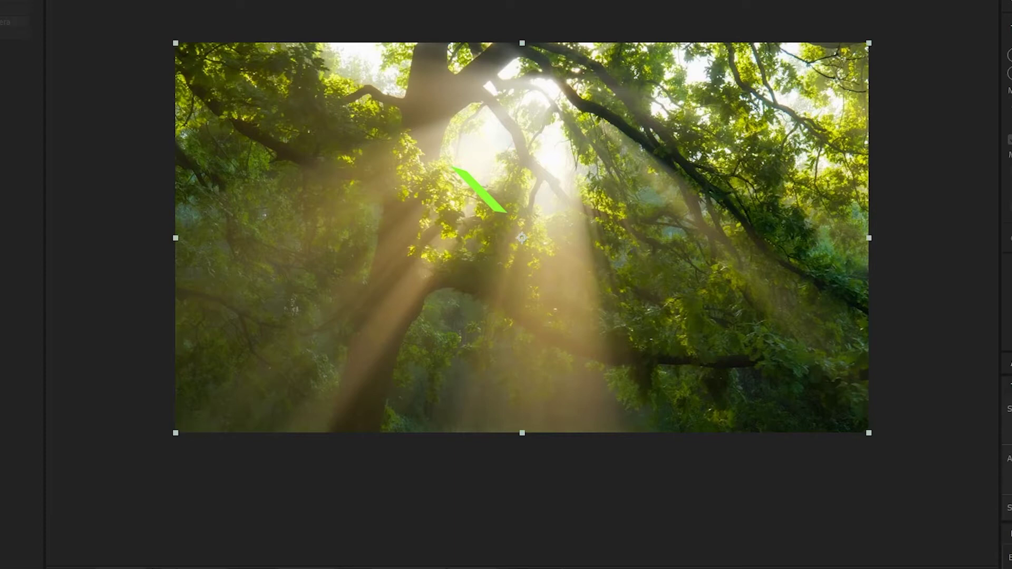
Step: Create a second solid from the cluster of track points on the low branch on the right of the shot
{"action": "left_click", "coordinate": [16, 22]}
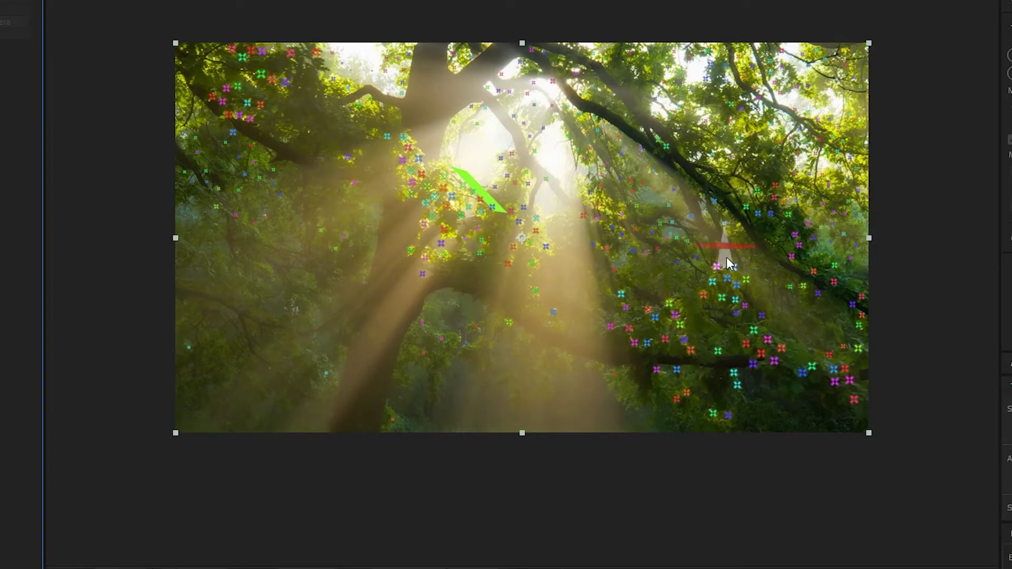
{"action": "mouse_move", "coordinate": [789, 324]}
{"action": "left_mouse_down"}
{"action": "mouse_move", "coordinate": [746, 321]}
{"action": "mouse_move", "coordinate": [731, 378]}
{"action": "mouse_move", "coordinate": [825, 383]}
{"action": "mouse_move", "coordinate": [759, 335]}
{"action": "left_mouse_up"}
{"action": "right_click", "coordinate": [775, 349]}
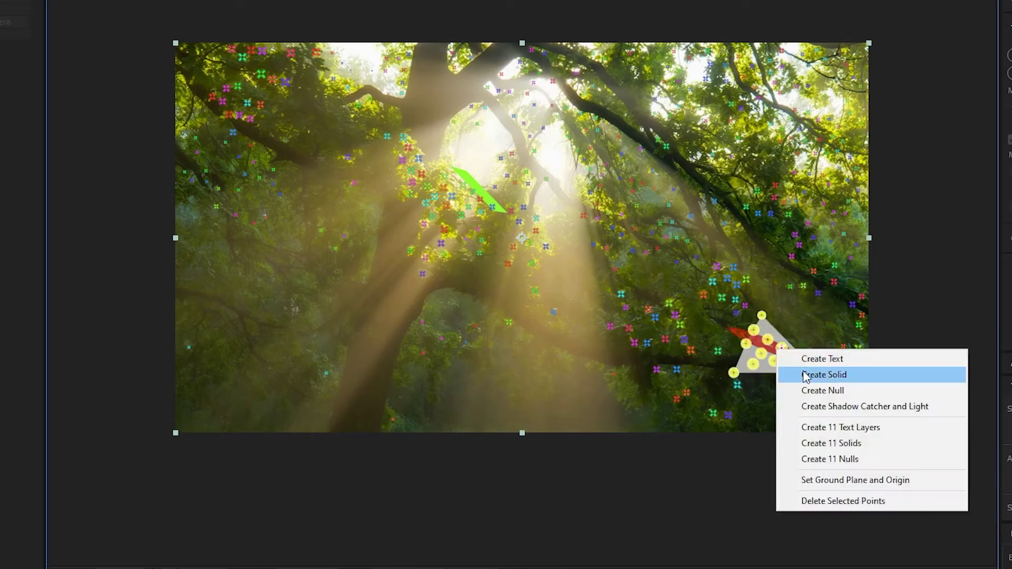
{"action": "left_click", "coordinate": [821, 372]}
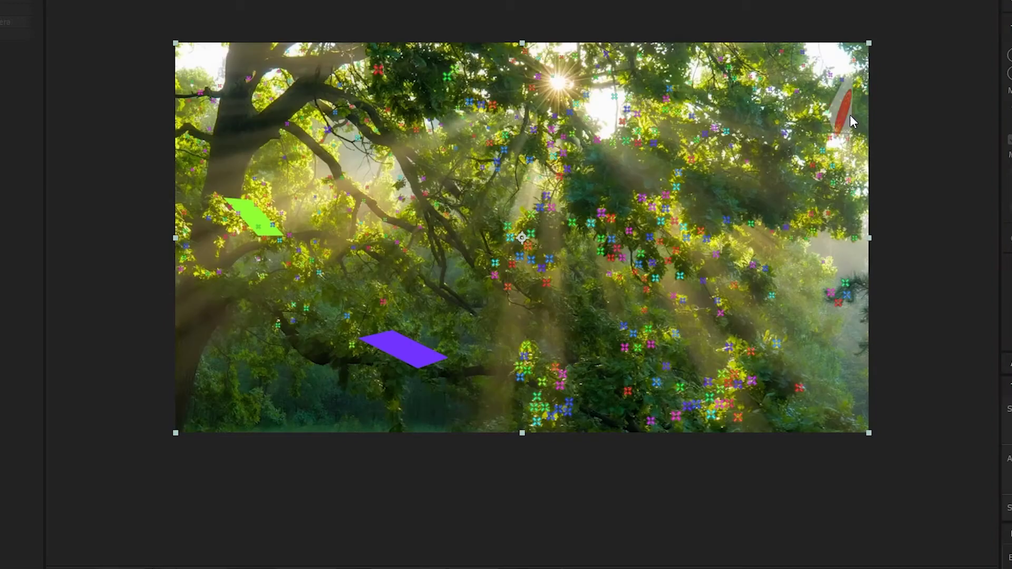
Step: At the end of the shot, create a third solid from track points on the upper-right foliage
{"action": "mouse_move", "coordinate": [850, 115]}
{"action": "left_mouse_down"}
{"action": "mouse_move", "coordinate": [814, 116]}
{"action": "mouse_move", "coordinate": [769, 157]}
{"action": "mouse_move", "coordinate": [827, 199]}
{"action": "mouse_move", "coordinate": [857, 167]}
{"action": "mouse_move", "coordinate": [847, 116]}
{"action": "left_mouse_up"}
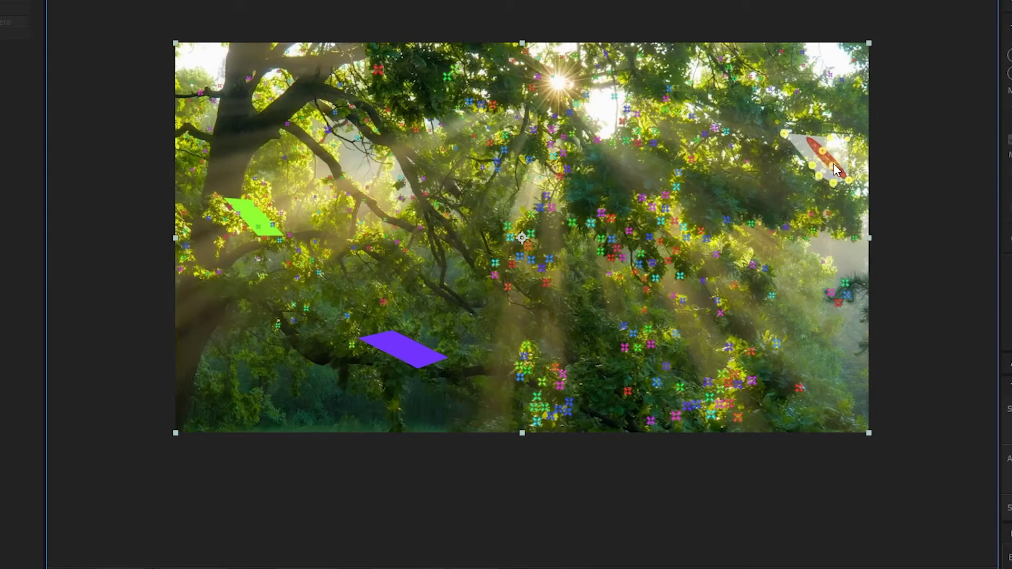
{"action": "right_click", "coordinate": [834, 164]}
{"action": "left_click", "coordinate": [881, 190]}
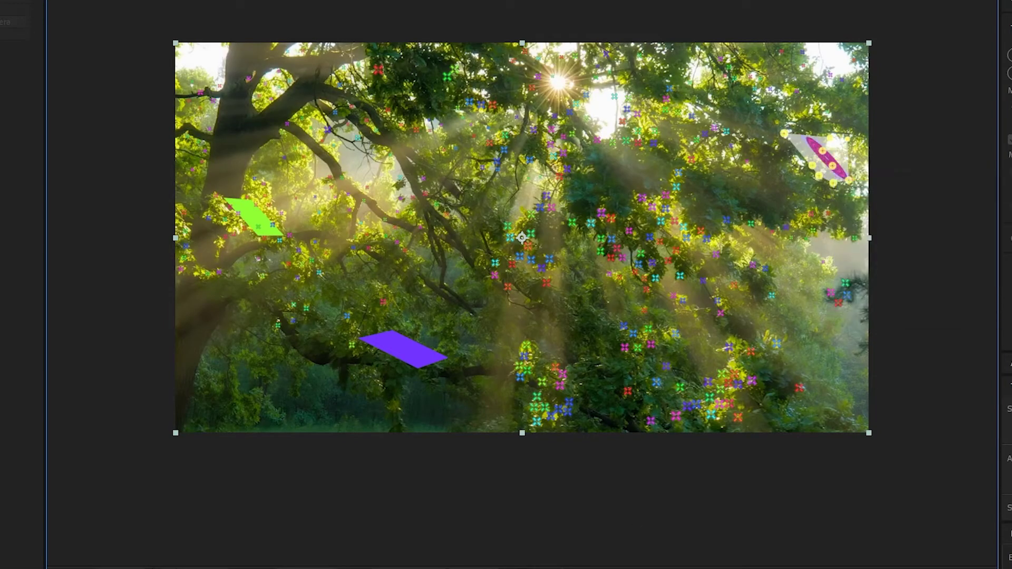
Step: Rename the three track solid layers 1, 2 and 3 in the order they were created
{"action": "key", "text": "Return"}
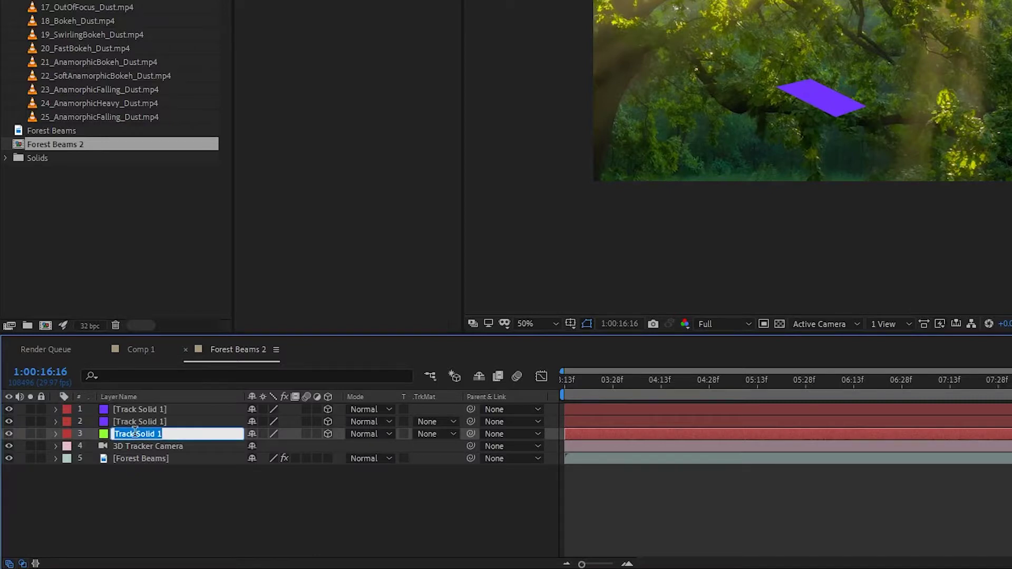
{"action": "type", "text": "1"}
{"action": "key", "text": "Return"}
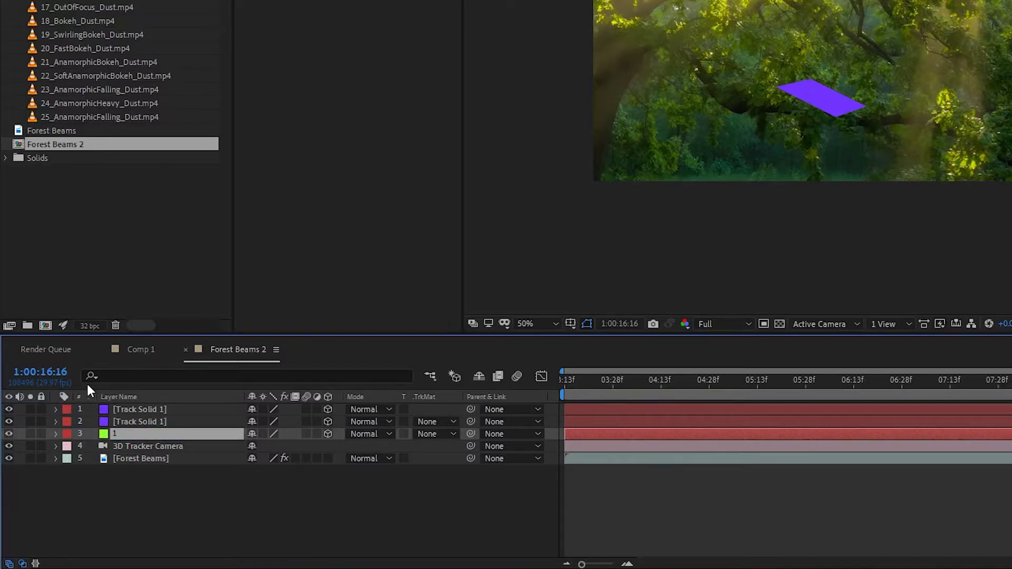
{"action": "left_click", "coordinate": [157, 422]}
{"action": "key", "text": "Return"}
{"action": "type", "text": "2"}
{"action": "key", "text": "Return"}
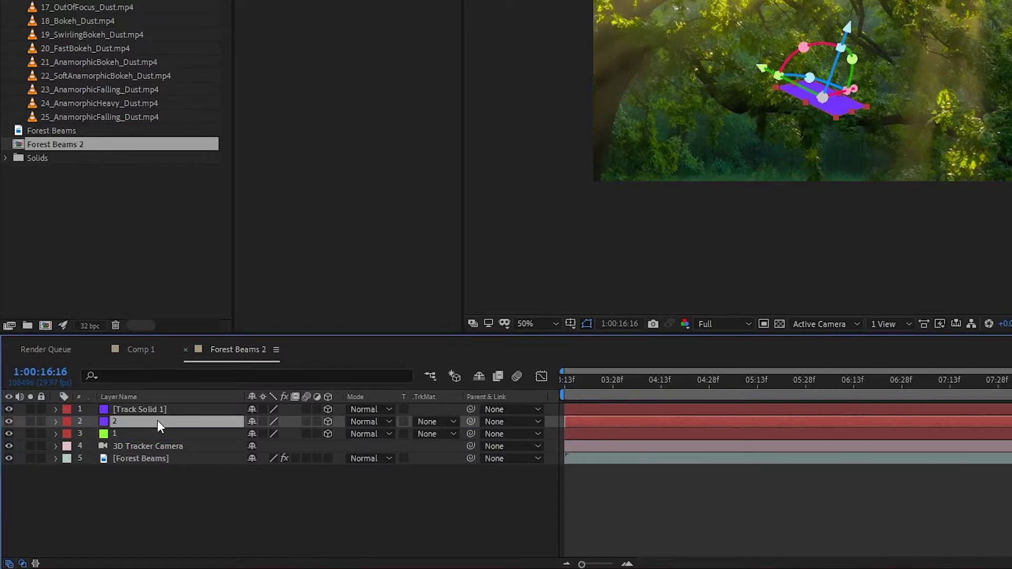
{"action": "left_click", "coordinate": [138, 410]}
{"action": "key", "text": "Return"}
{"action": "type", "text": "3"}
{"action": "key", "text": "Return"}
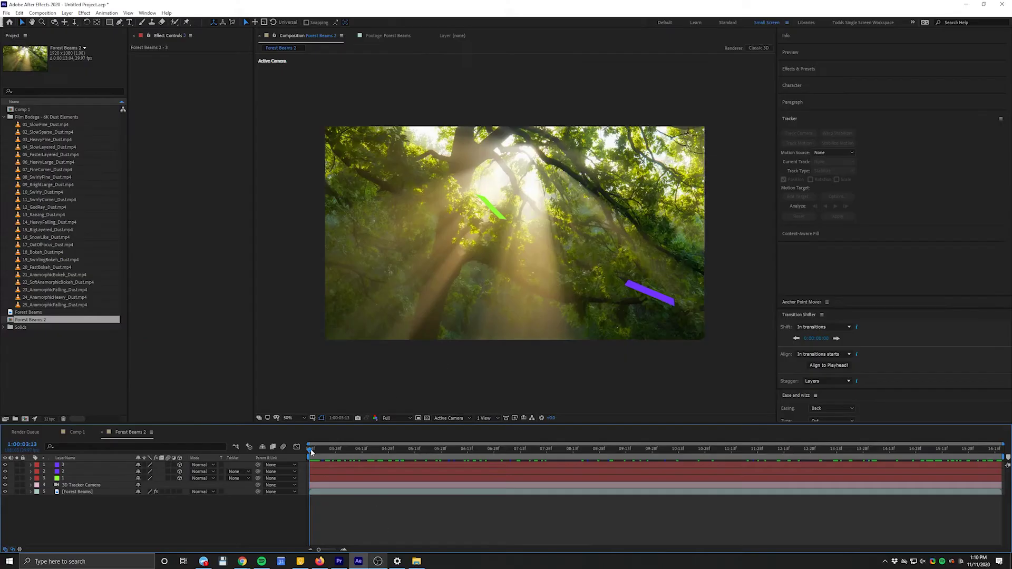
Step: At the start of the shot, add 12_GodRay_Dust.mp4 to Forest Beams 2 above the solids and make it a 3D layer
{"action": "left_click_drag", "start_coordinate": [311, 452], "coordinate": [708, 479]}
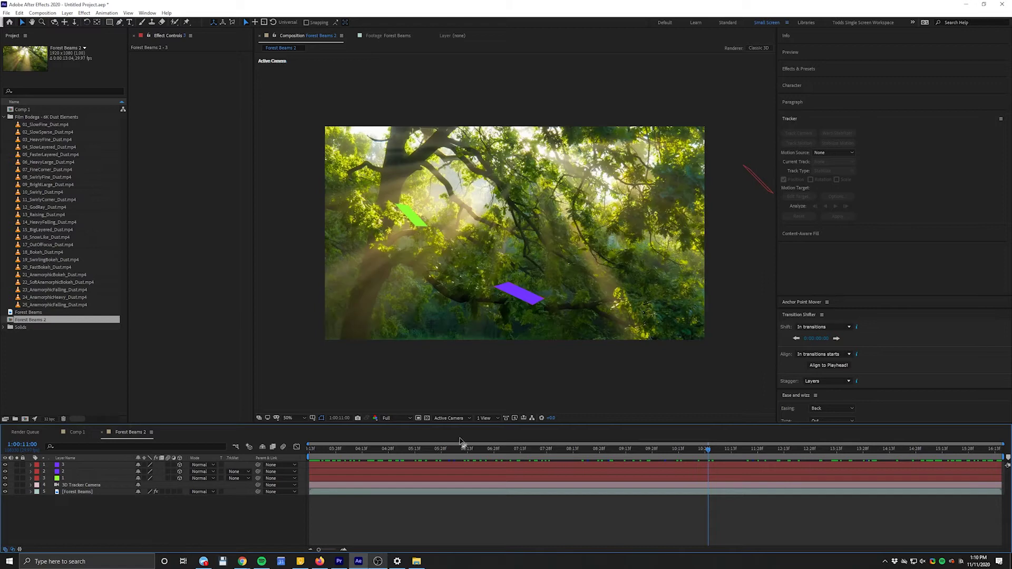
{"action": "left_click_drag", "start_coordinate": [489, 452], "coordinate": [275, 459]}
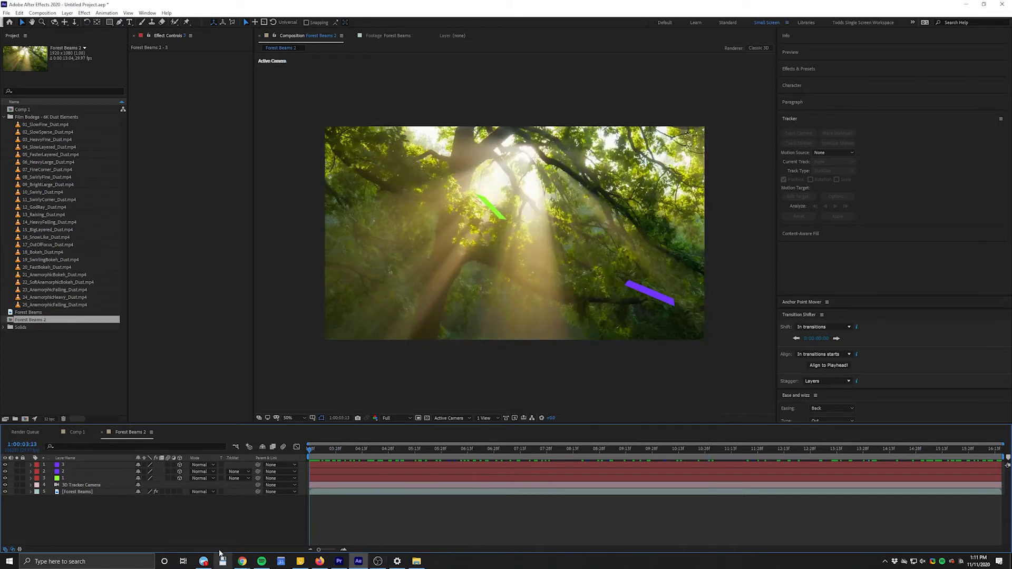
{"action": "left_click", "coordinate": [59, 376]}
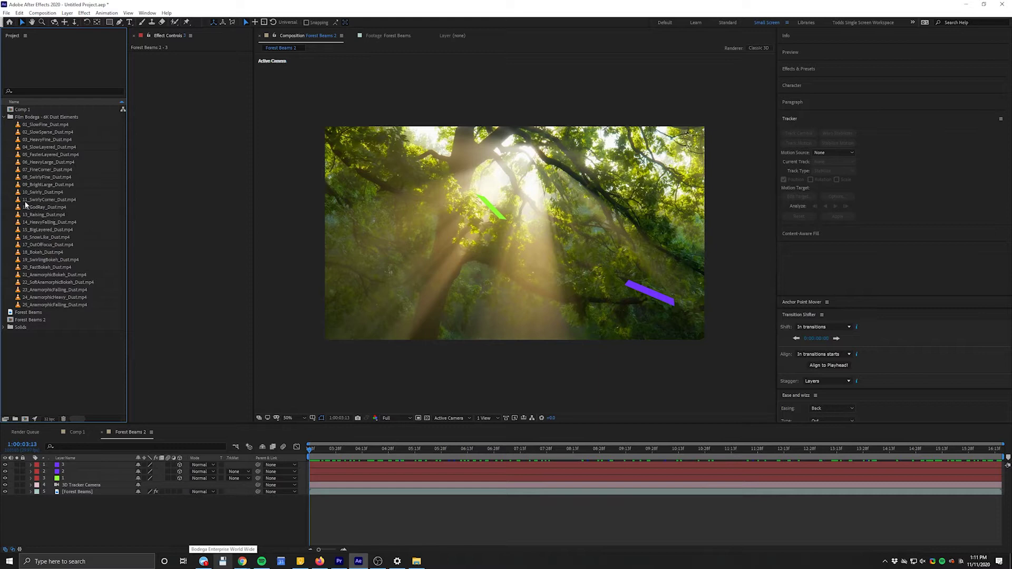
{"action": "left_click", "coordinate": [49, 209]}
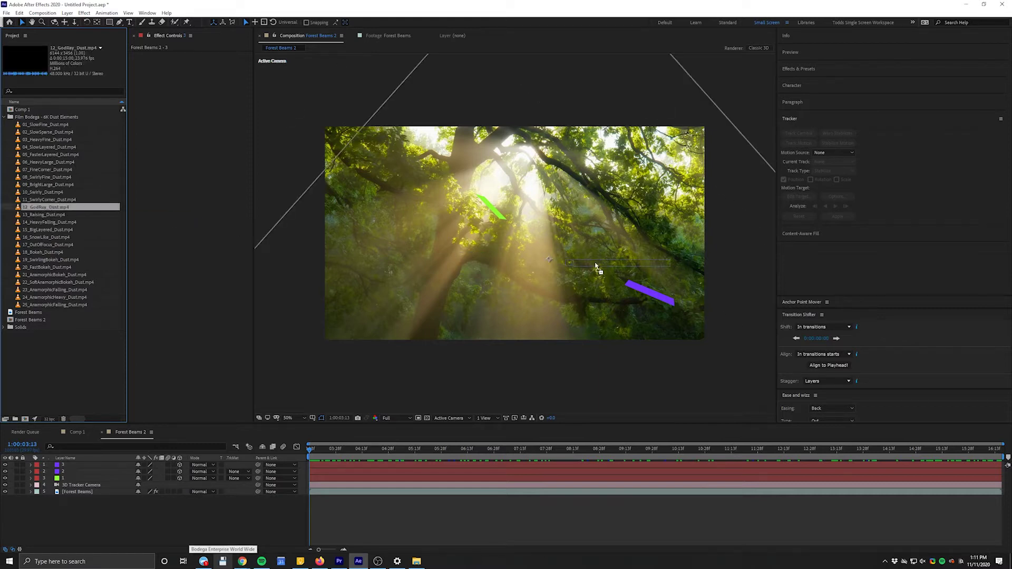
{"action": "left_click_drag", "start_coordinate": [518, 253], "coordinate": [531, 297]}
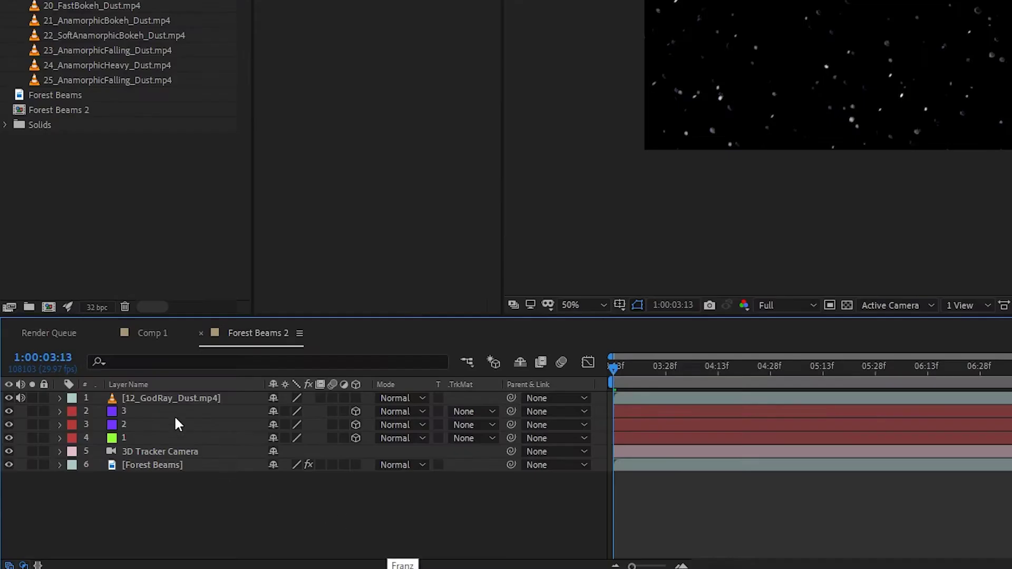
{"action": "left_click", "coordinate": [356, 398]}
{"action": "left_click", "coordinate": [140, 398]}
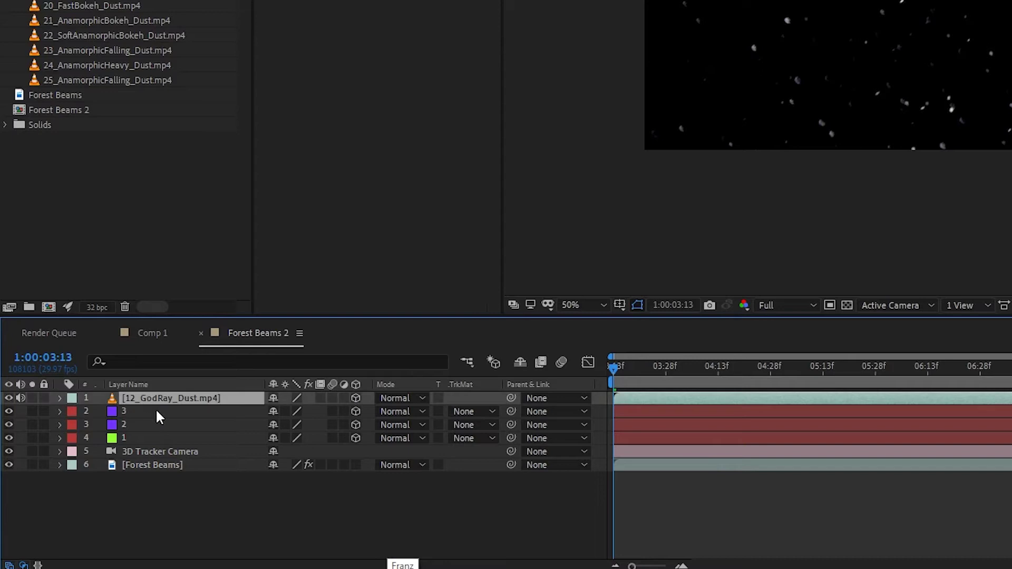
Step: Copy the position of solid layer 1 onto the 12_GodRay_Dust.mp4 layer and reveal the dust layer's scale
{"action": "left_click", "coordinate": [129, 438]}
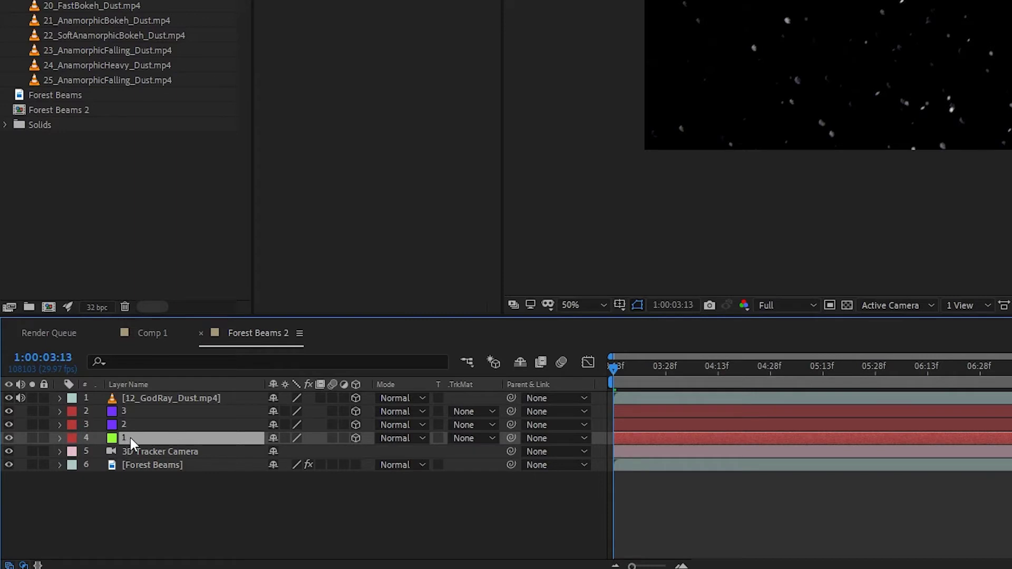
{"action": "key", "text": "p"}
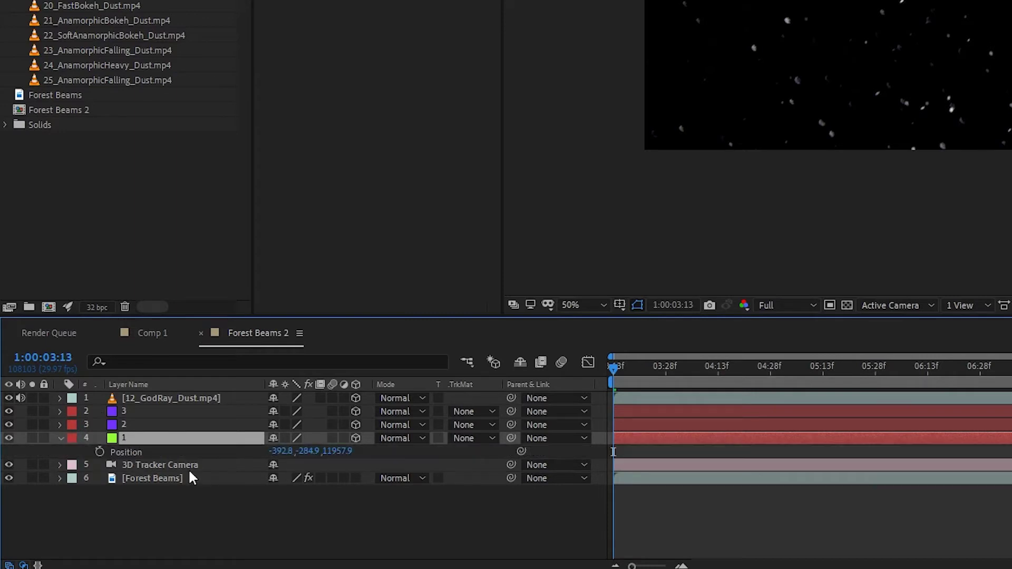
{"action": "left_click", "coordinate": [130, 450]}
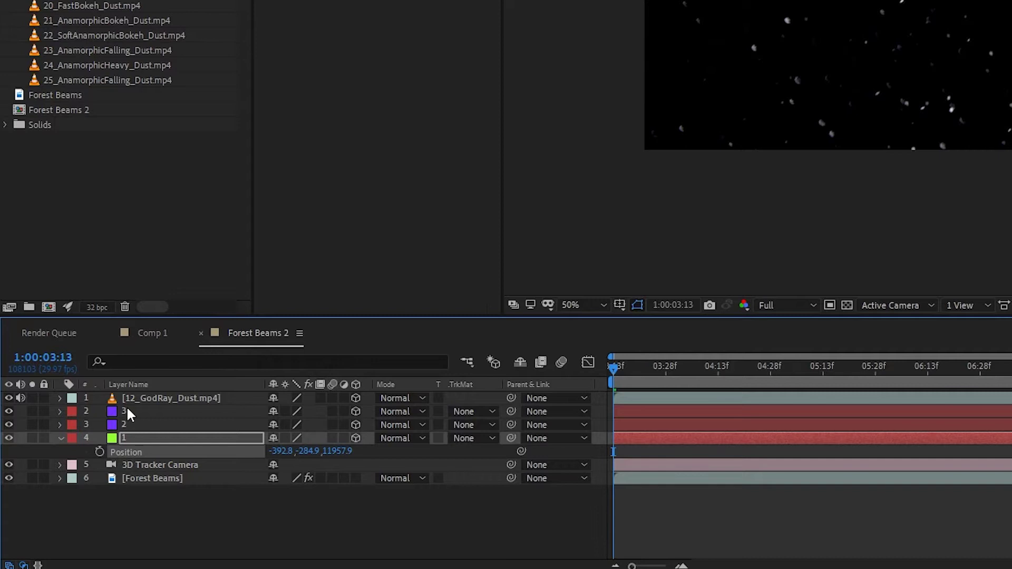
{"action": "left_click", "coordinate": [147, 399]}
{"action": "key", "text": "p"}
{"action": "left_click", "coordinate": [138, 412]}
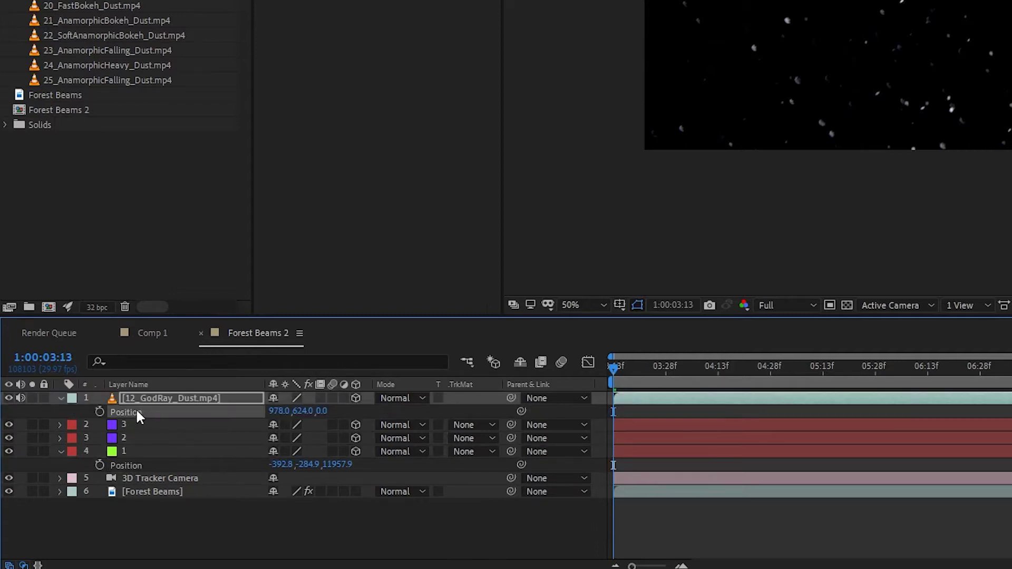
{"action": "key", "text": "ctrl+v"}
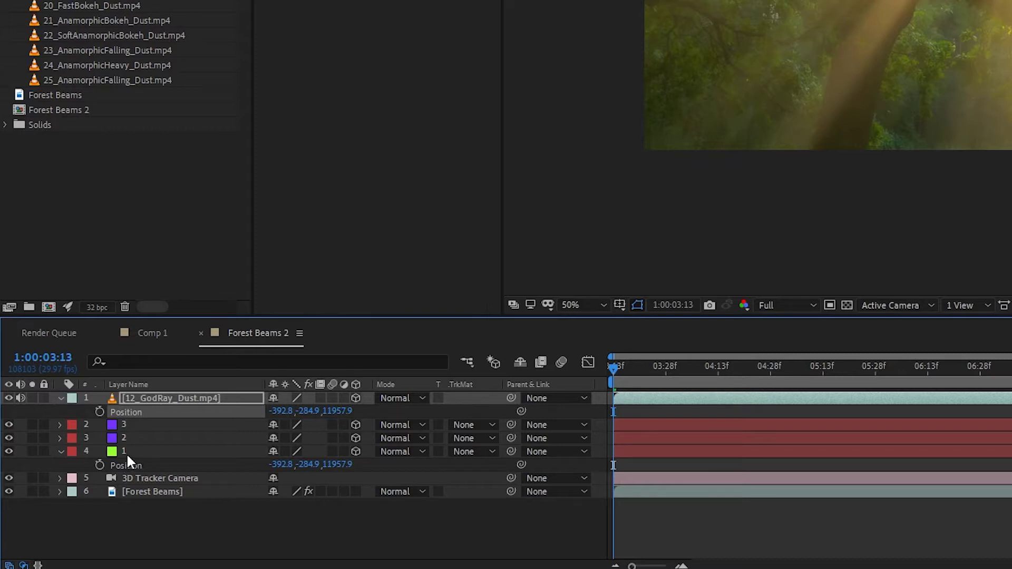
{"action": "key", "text": "s"}
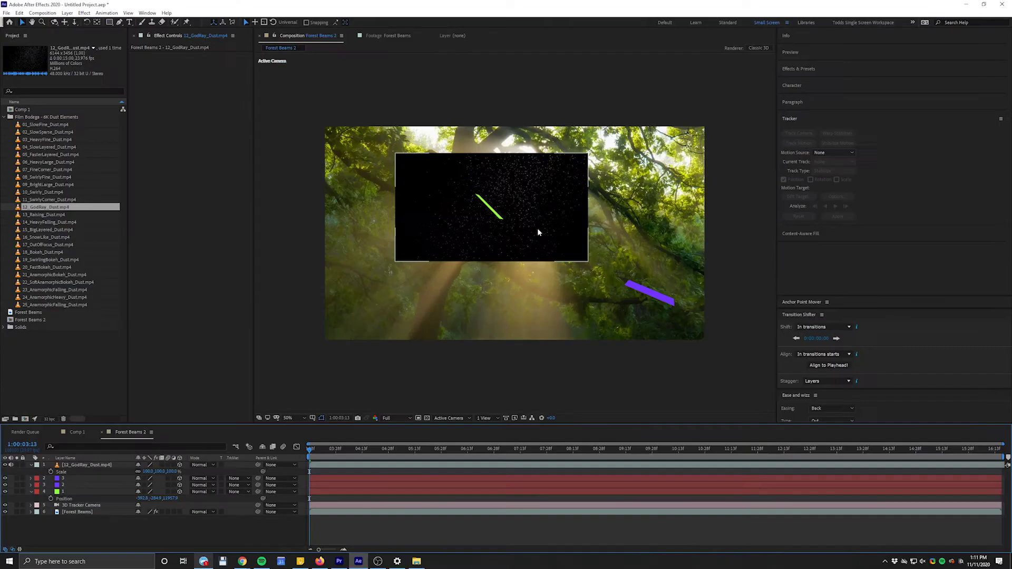
{"action": "left_click", "coordinate": [267, 334]}
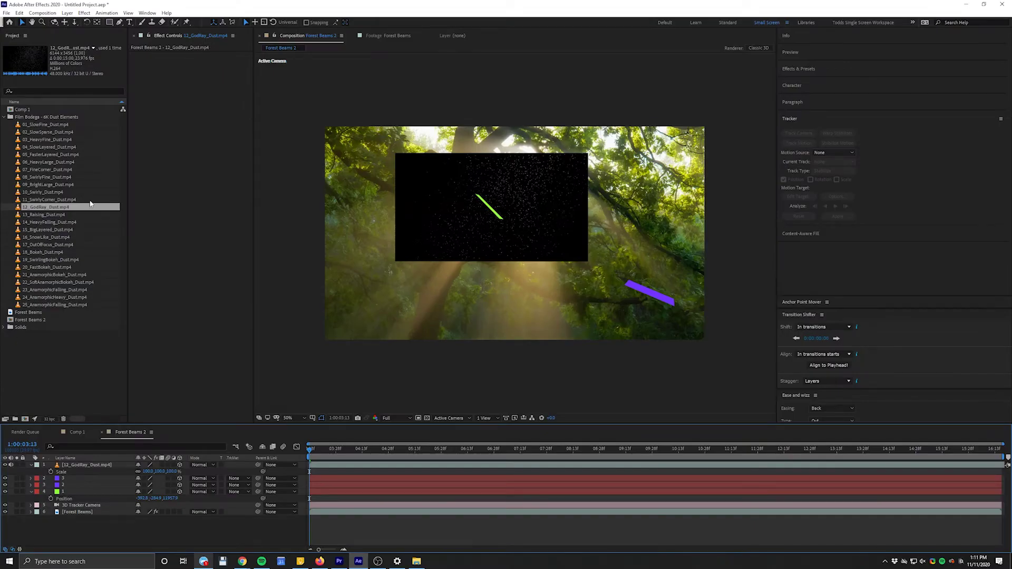
Step: Preview the 06_HeavyLarge, 10_Swirly and 12_GodRay dust clips to compare their particle size and movement
{"action": "double_click", "coordinate": [40, 163]}
{"action": "left_click_drag", "start_coordinate": [262, 401], "coordinate": [399, 401]}
{"action": "scroll", "coordinate": [461, 313], "scroll_direction": "down", "scroll_amount": 1}
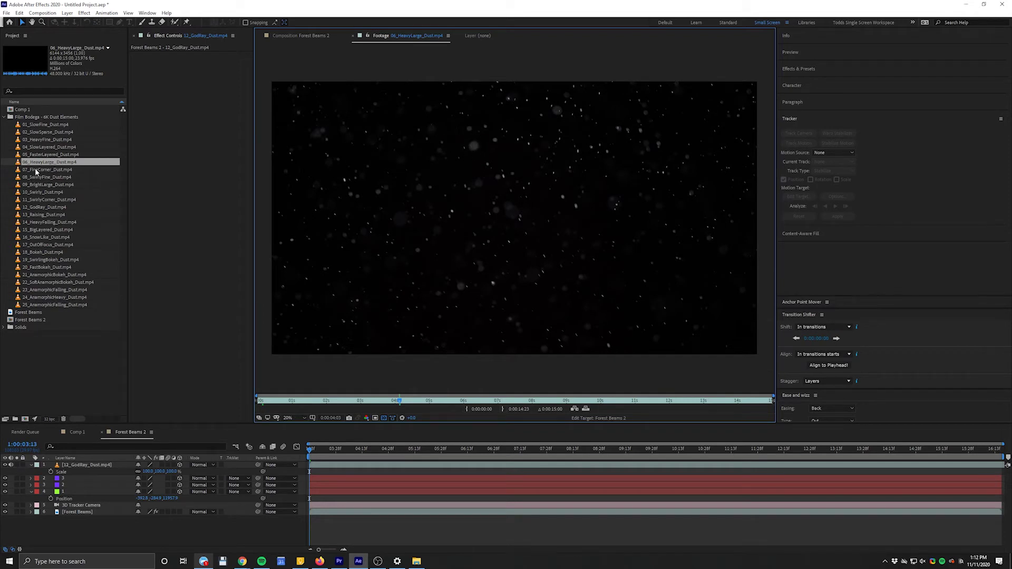
{"action": "double_click", "coordinate": [40, 193]}
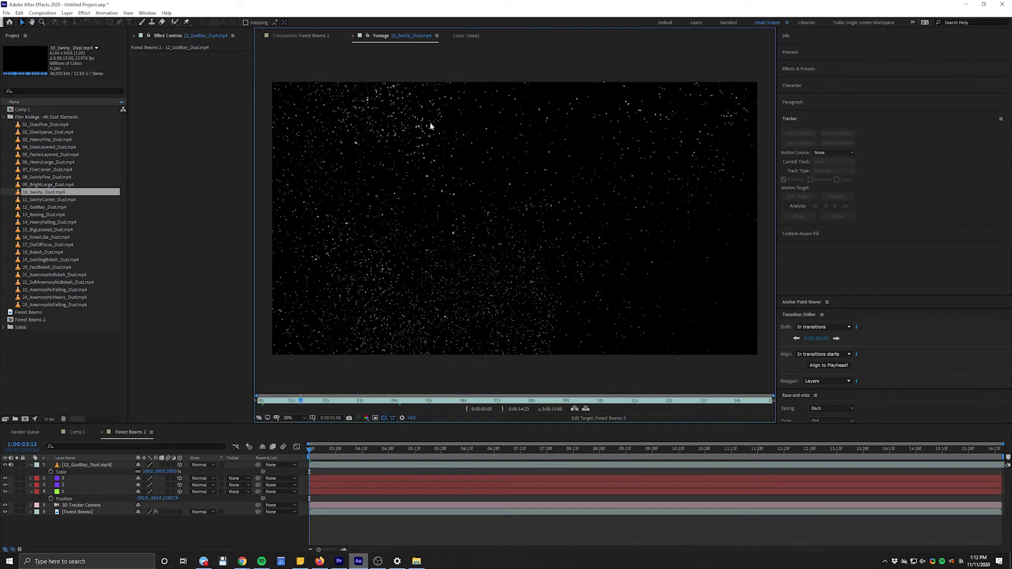
{"action": "double_click", "coordinate": [45, 207]}
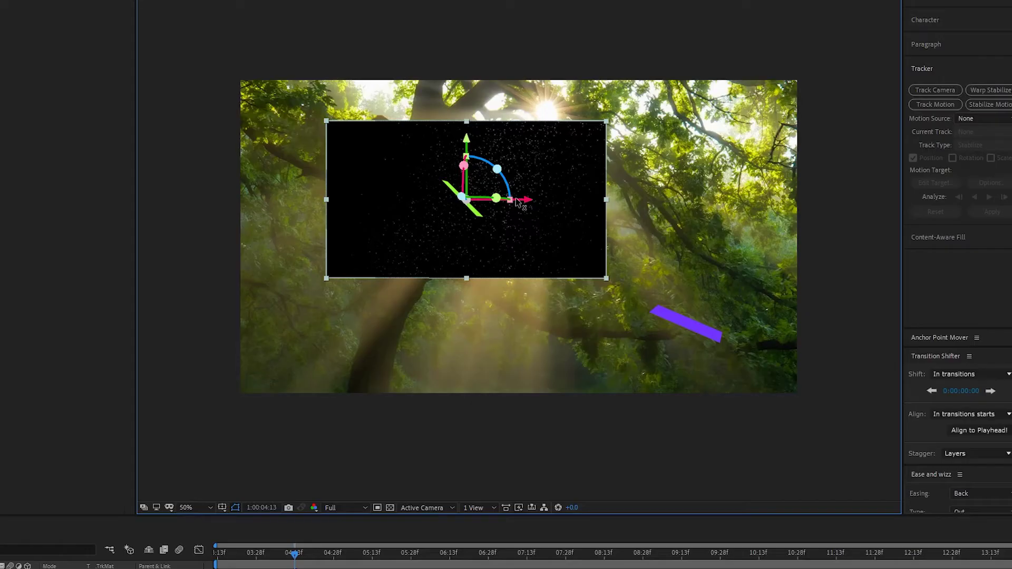
Step: Rotate the 12_GodRay_Dust.mp4 layer counterclockwise so it tilts diagonally across the sunbeams
{"action": "key", "text": "w"}
{"action": "left_click_drag", "start_coordinate": [518, 253], "coordinate": [546, 255]}
{"action": "key", "text": "ctrl+z"}
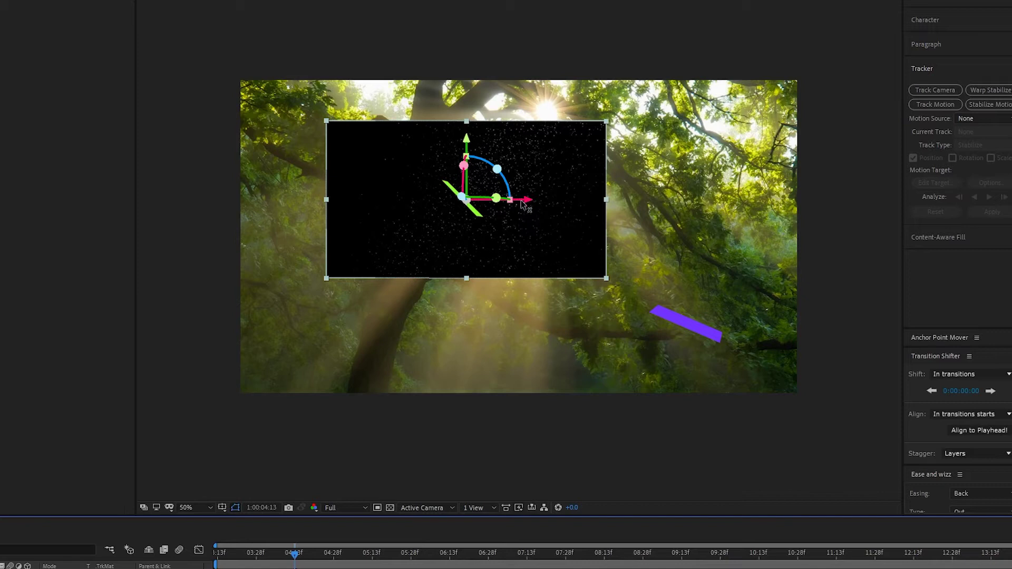
{"action": "left_click_drag", "start_coordinate": [525, 206], "coordinate": [528, 183]}
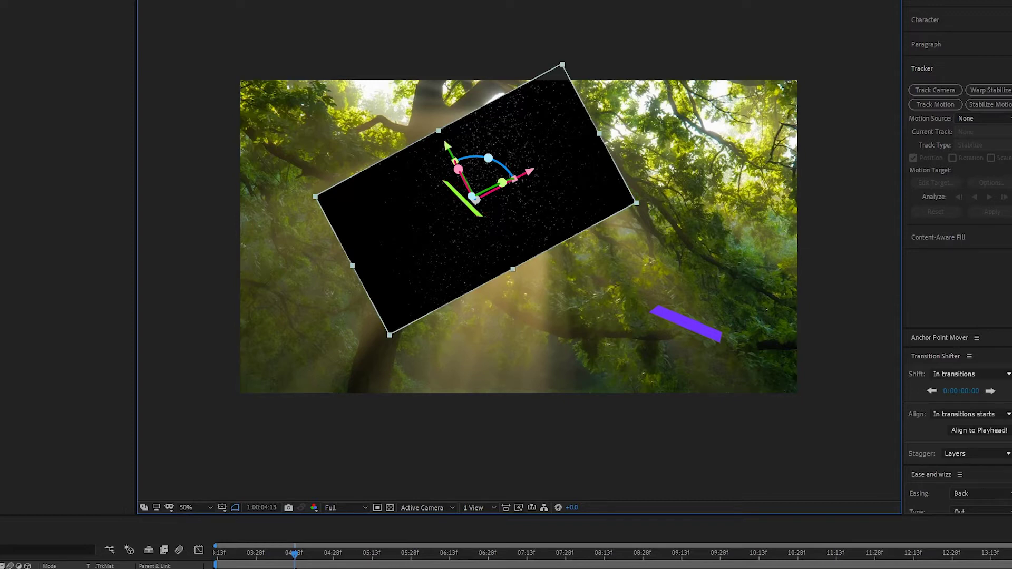
Step: Set the dust layer's blending mode to Screen and scale it to 150%
{"action": "key", "text": "F2"}
{"action": "left_click", "coordinate": [31, 525]}
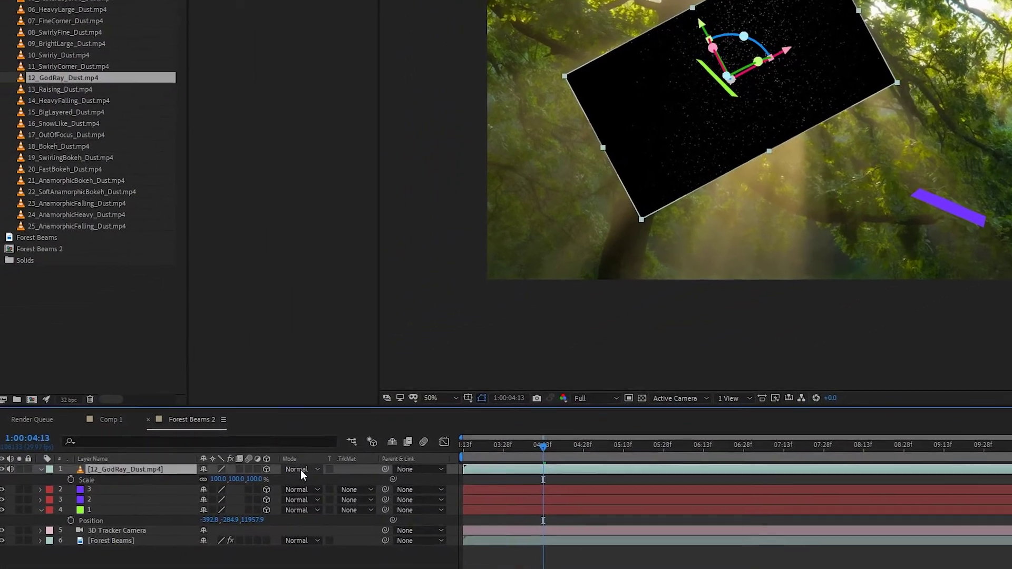
{"action": "left_click", "coordinate": [83, 565]}
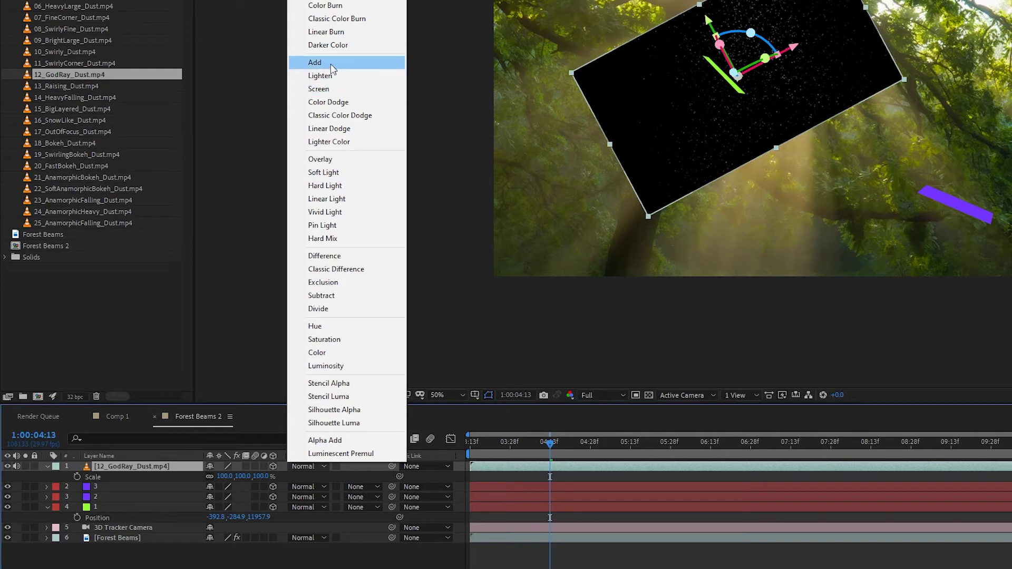
{"action": "left_click", "coordinate": [314, 95]}
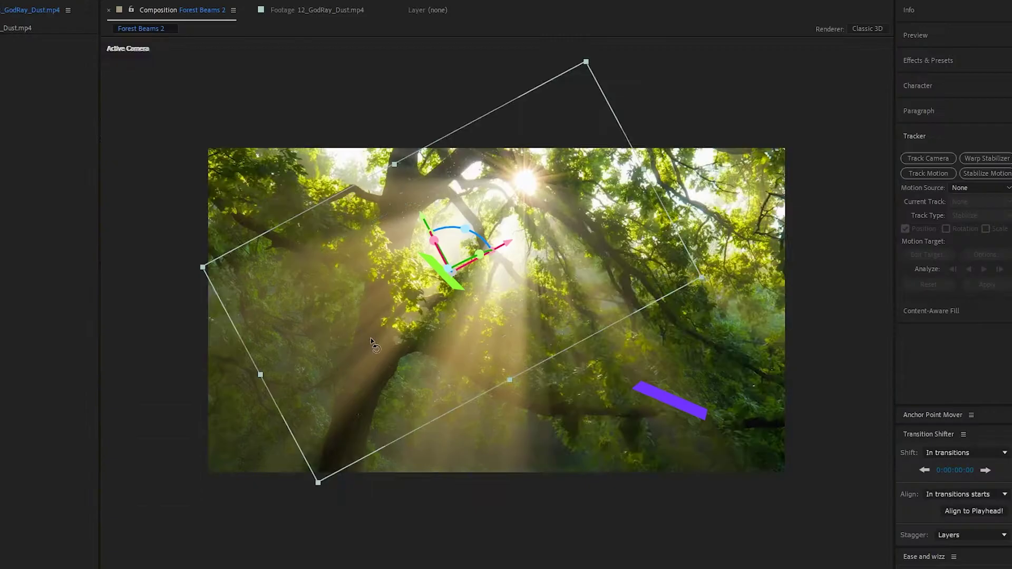
Step: Inspect the dust up close and rotate its layer to a steeper angle along the light rays
{"action": "scroll", "coordinate": [389, 430], "scroll_direction": "up", "scroll_amount": 4}
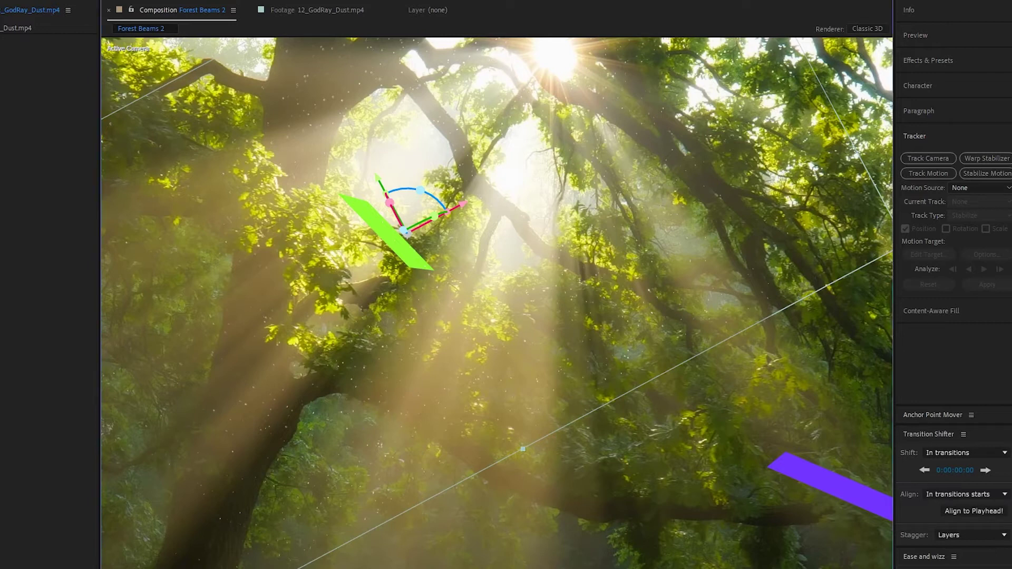
{"action": "left_click_drag", "start_coordinate": [372, 336], "coordinate": [467, 394]}
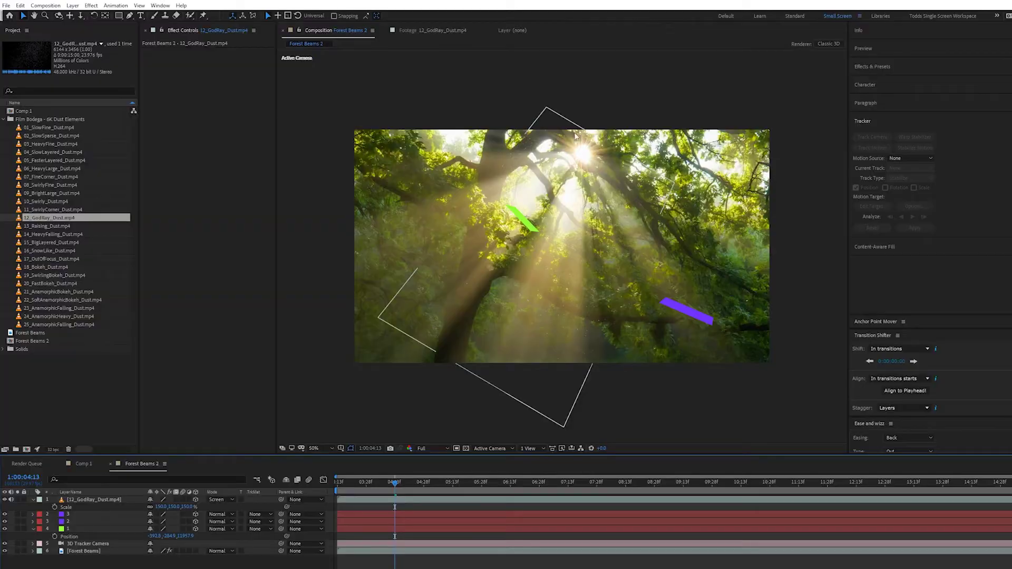
Step: Apply the Curves color correction effect to the Forest Beams footage layer
{"action": "left_click", "coordinate": [87, 553]}
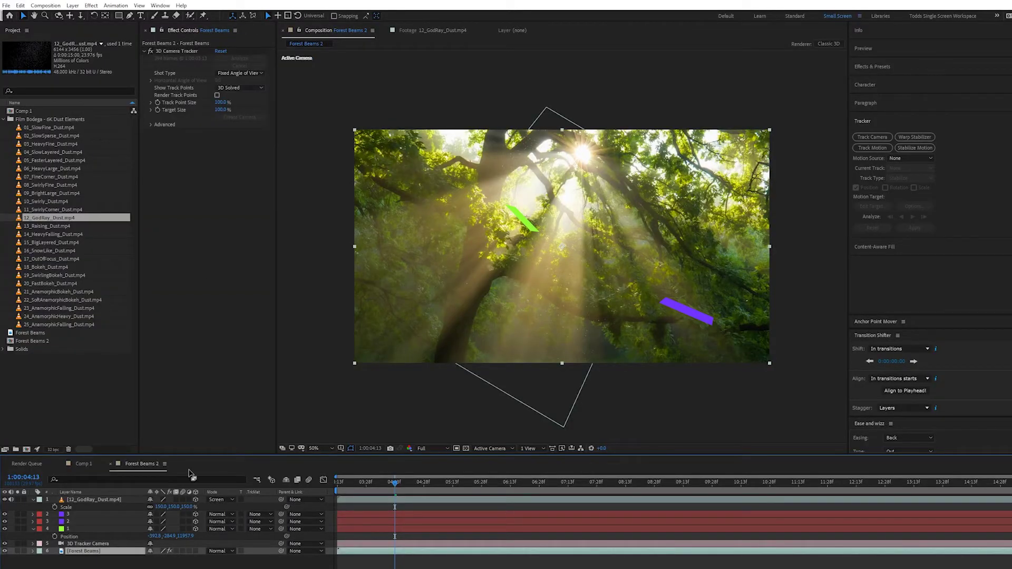
{"action": "left_click", "coordinate": [90, 5]}
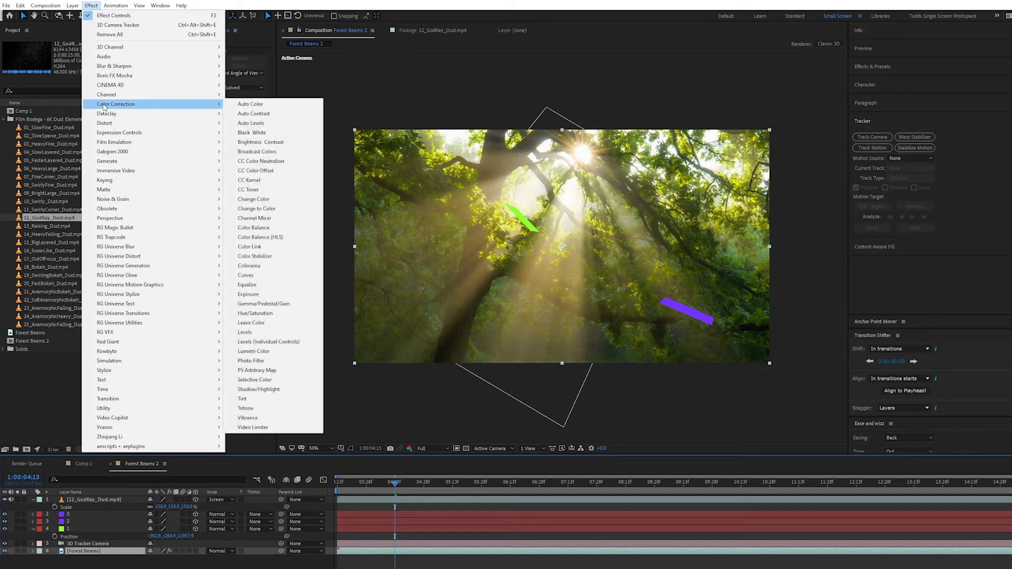
{"action": "mouse_move", "coordinate": [135, 104]}
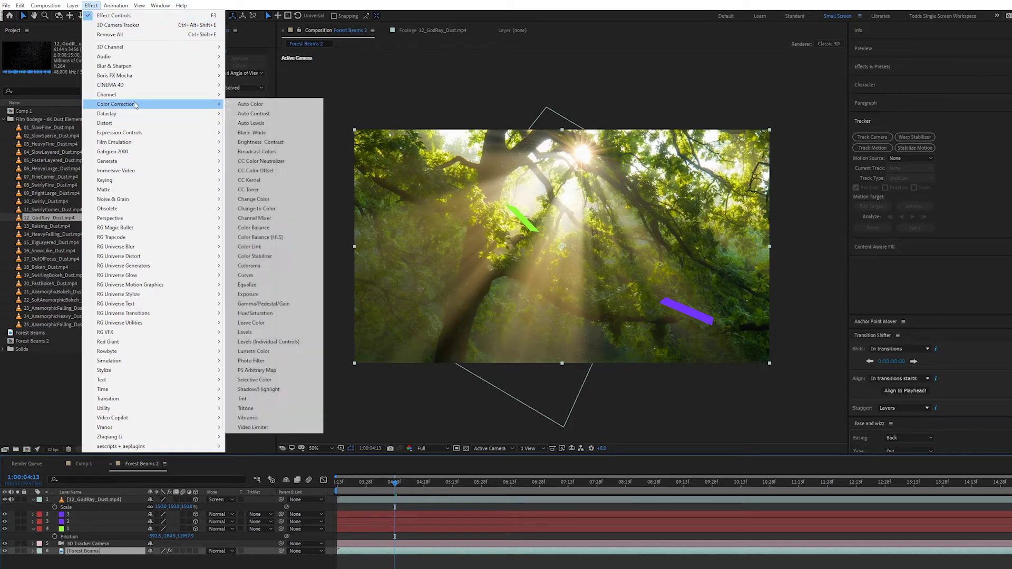
{"action": "left_click", "coordinate": [302, 276]}
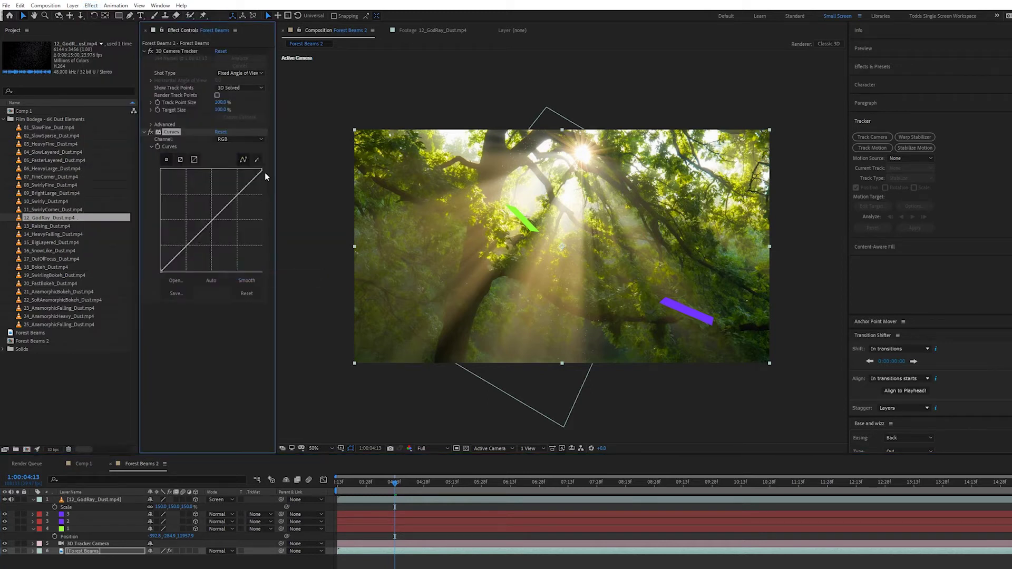
Step: Darken the Forest Beams footage by lowering the RGB curve's white endpoint and shadows, with a slight lift in the upper tones
{"action": "left_click_drag", "start_coordinate": [260, 170], "coordinate": [278, 199]}
{"action": "left_click_drag", "start_coordinate": [177, 258], "coordinate": [181, 264]}
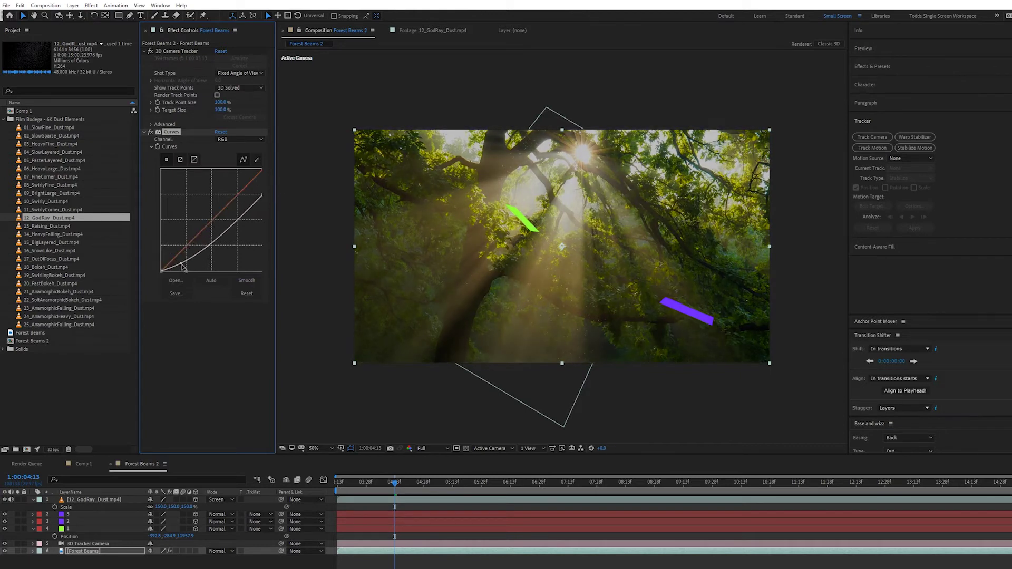
{"action": "scroll", "coordinate": [536, 326], "scroll_direction": "up", "scroll_amount": 1}
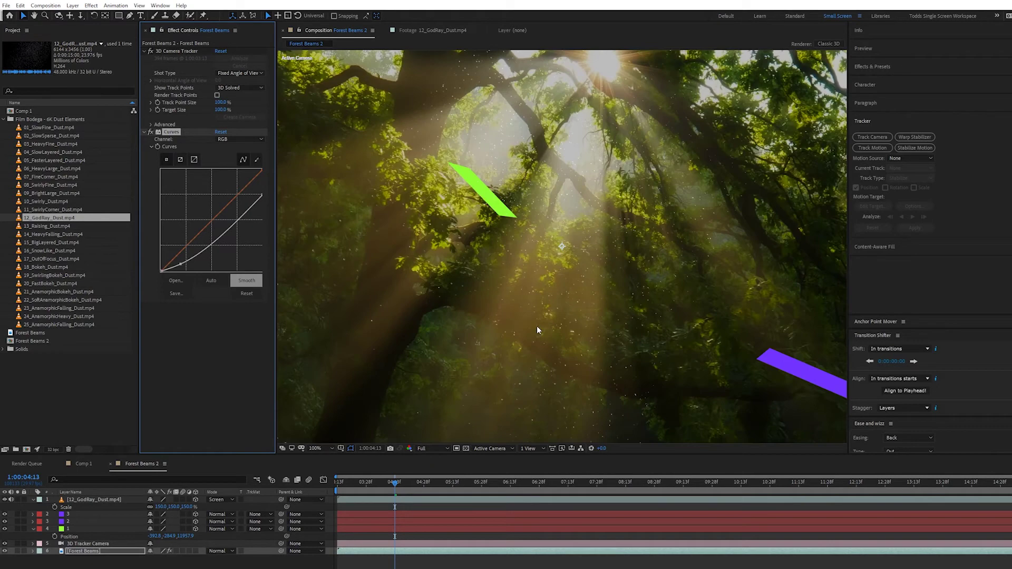
{"action": "scroll", "coordinate": [612, 295], "scroll_direction": "up", "scroll_amount": 1}
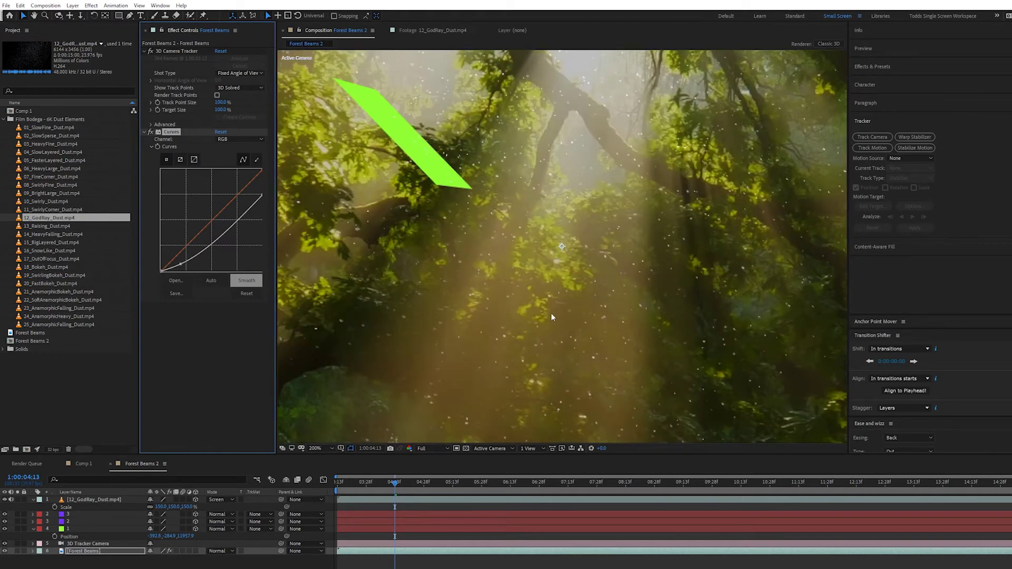
{"action": "scroll", "coordinate": [544, 347], "scroll_direction": "down", "scroll_amount": 1}
{"action": "left_click_drag", "start_coordinate": [240, 218], "coordinate": [245, 209]}
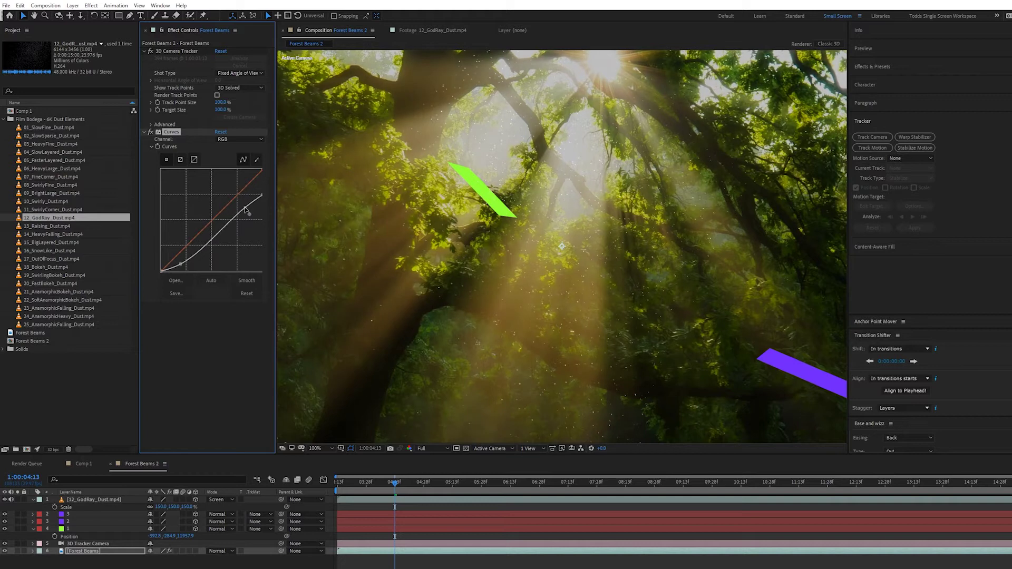
{"action": "key", "text": "comma"}
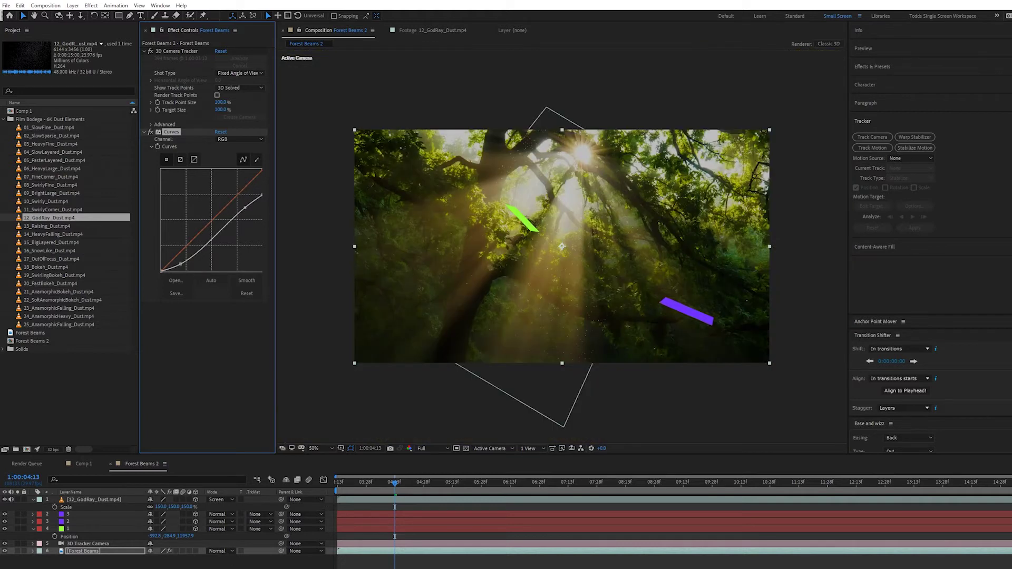
Step: Apply the Curves effect to the 12_GodRay_Dust.mp4 layer as well
{"action": "left_click", "coordinate": [93, 499]}
{"action": "key", "text": "period"}
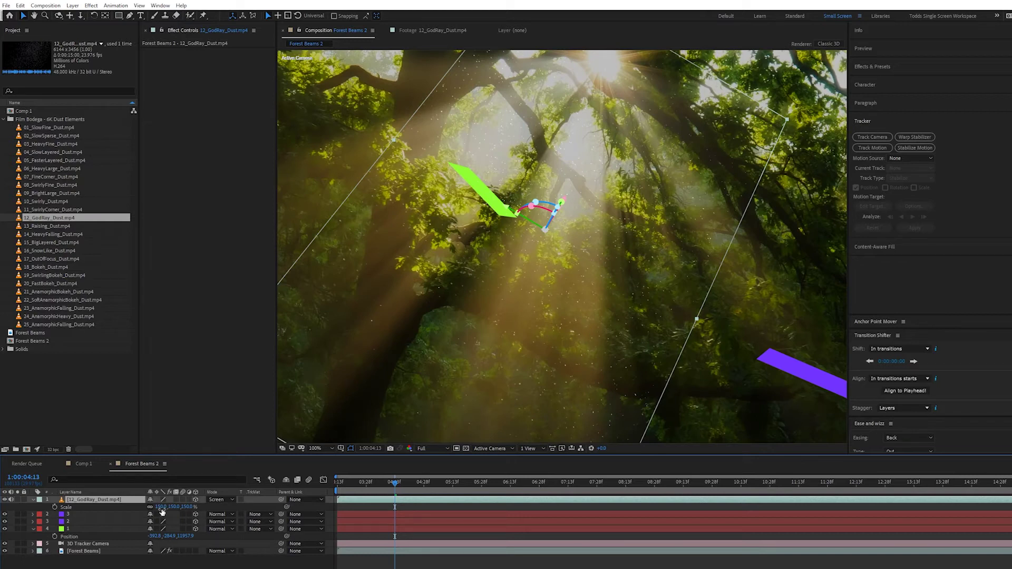
{"action": "left_click", "coordinate": [91, 5]}
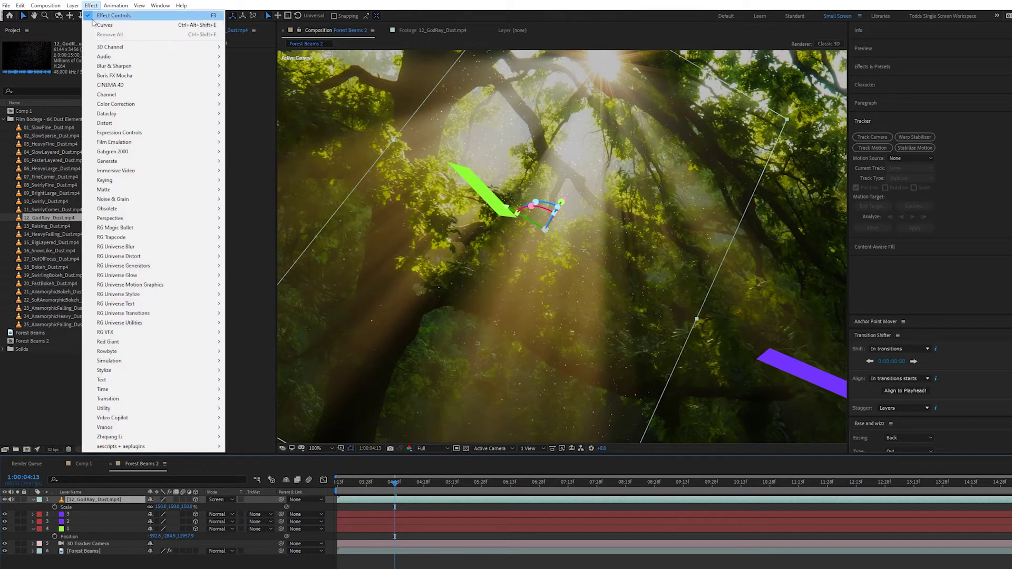
{"action": "left_click", "coordinate": [105, 25]}
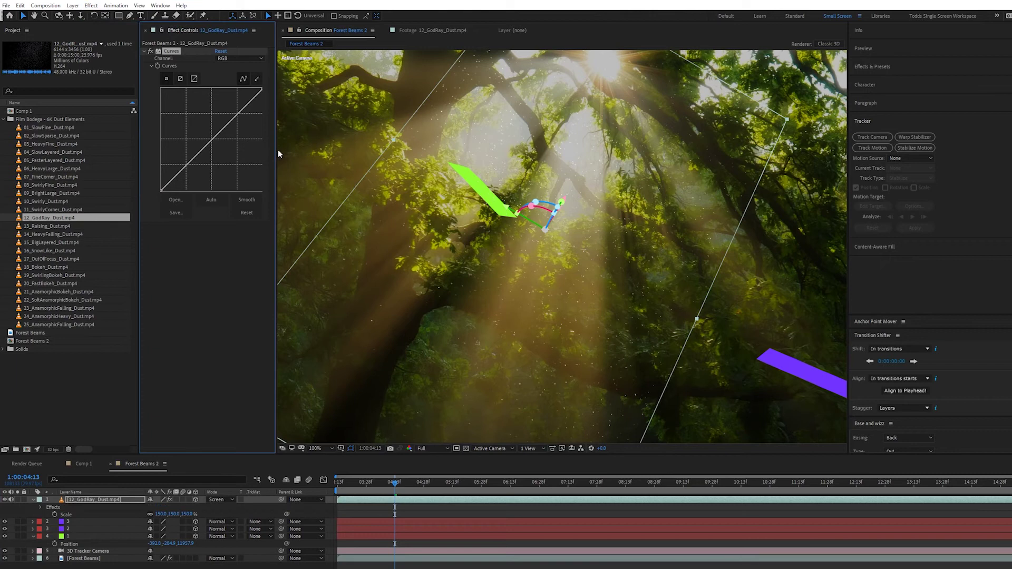
Step: Boost the 12_GodRay_Dust.mp4 layer's contrast with a gentle S-shaped RGB curve, lowering the shadows and raising the highlights
{"action": "left_click_drag", "start_coordinate": [275, 150], "coordinate": [316, 151]}
{"action": "left_click_drag", "start_coordinate": [171, 180], "coordinate": [173, 184]}
{"action": "left_click_drag", "start_coordinate": [242, 110], "coordinate": [242, 101]}
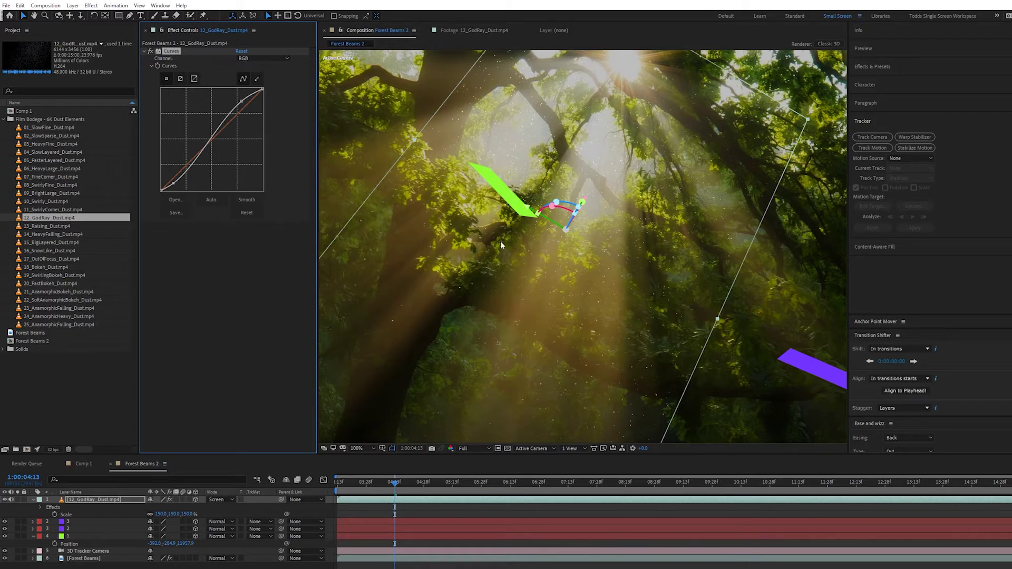
{"action": "scroll", "coordinate": [588, 285], "scroll_direction": "down", "scroll_amount": 2}
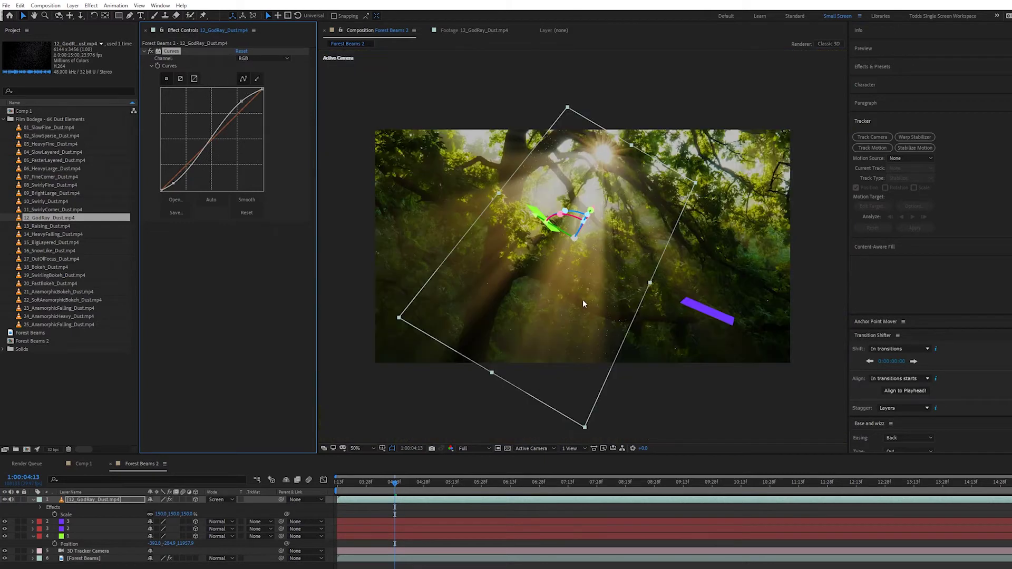
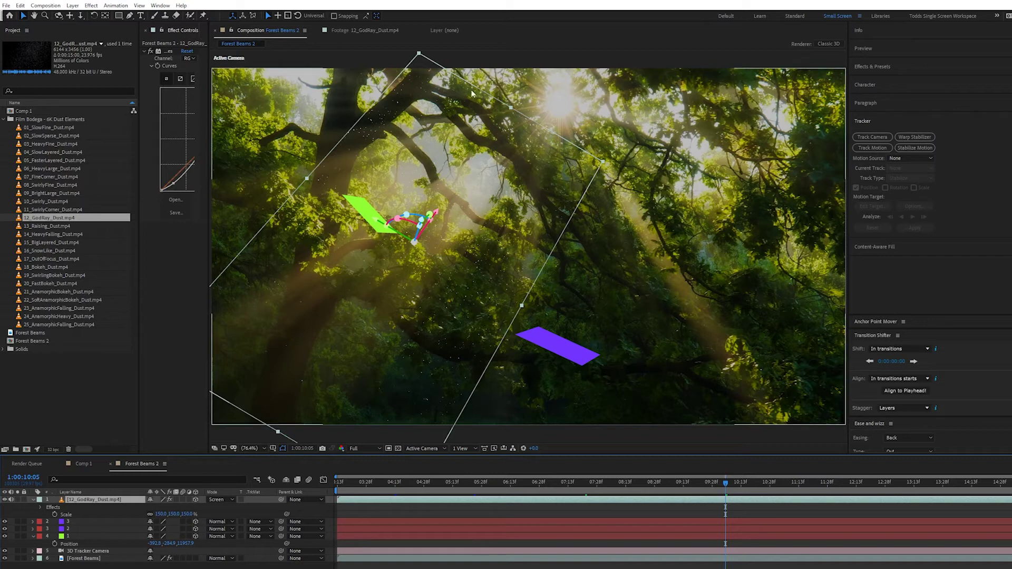
Step: Add a rectangular mask covering the whole 12_GodRay_Dust.mp4 layer and reveal all of the mask's properties
{"action": "key", "text": "u"}
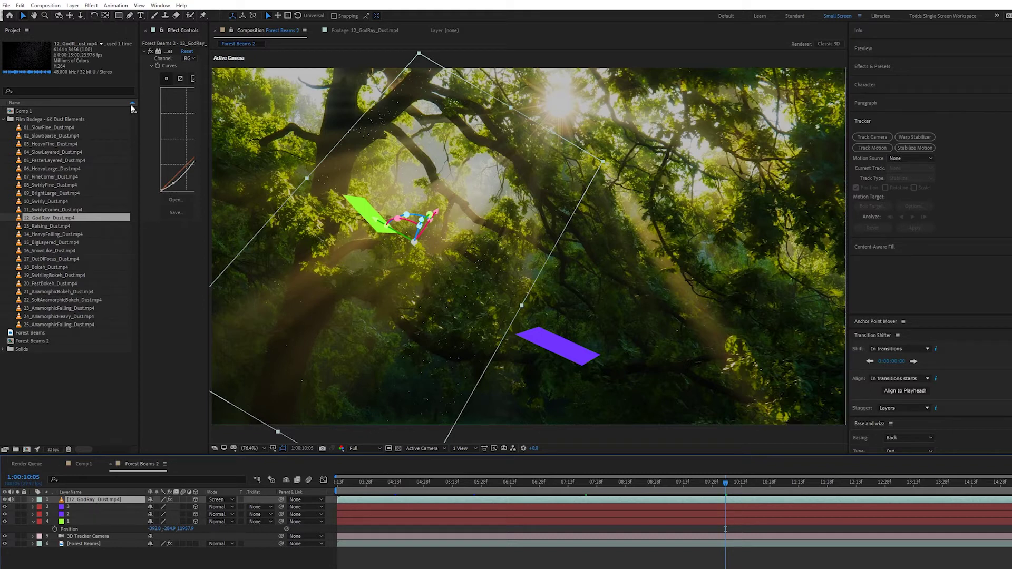
{"action": "double_click", "coordinate": [121, 17]}
{"action": "key", "text": "v"}
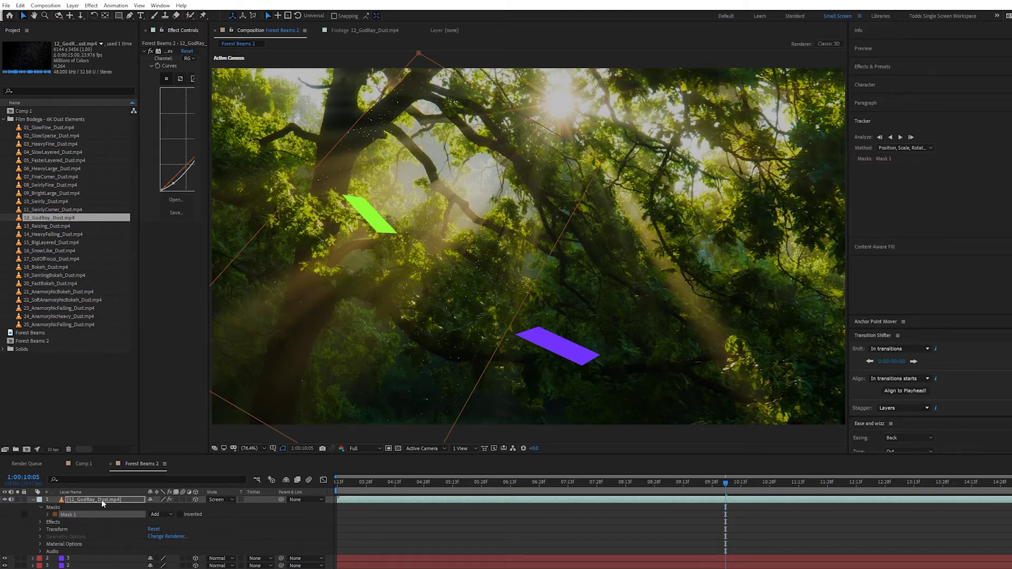
{"action": "key", "text": "m"}
{"action": "key", "text": "m"}
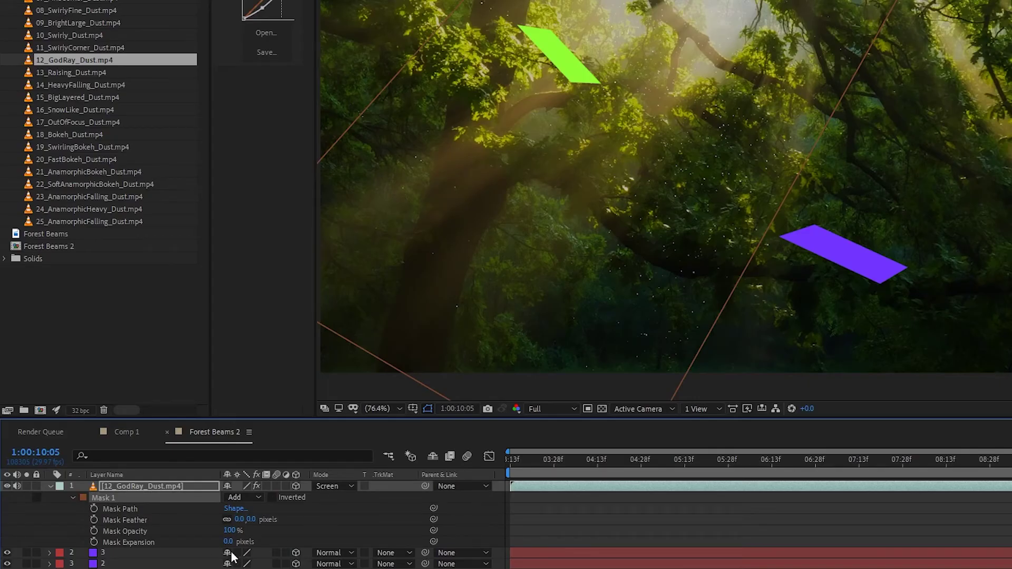
Step: Soften the dust layer's edges by setting the mask expansion to -403 pixels and the mask feather to 403 pixels
{"action": "left_click_drag", "start_coordinate": [228, 542], "coordinate": [157, 541]}
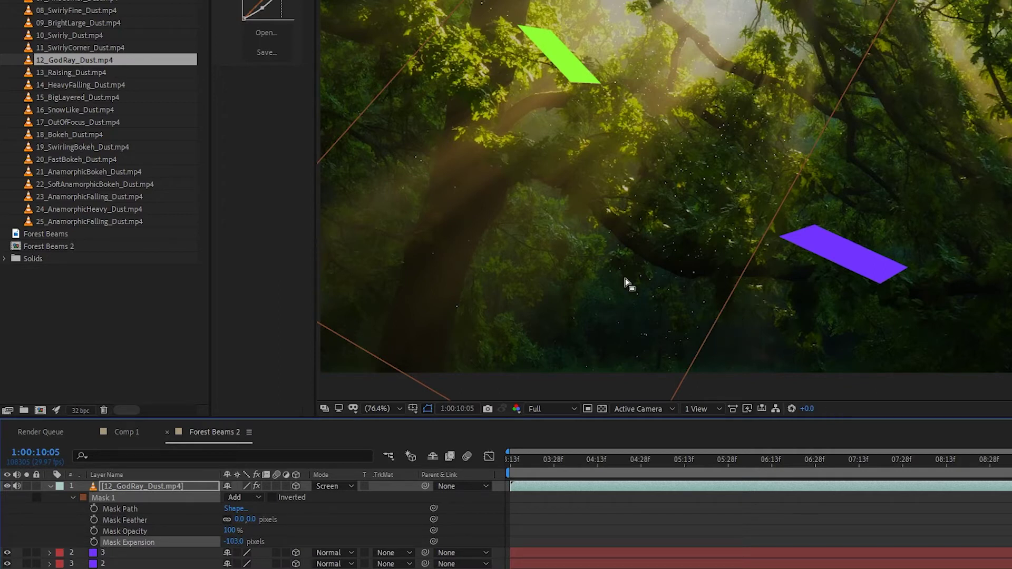
{"action": "left_click_drag", "start_coordinate": [233, 543], "coordinate": [45, 554]}
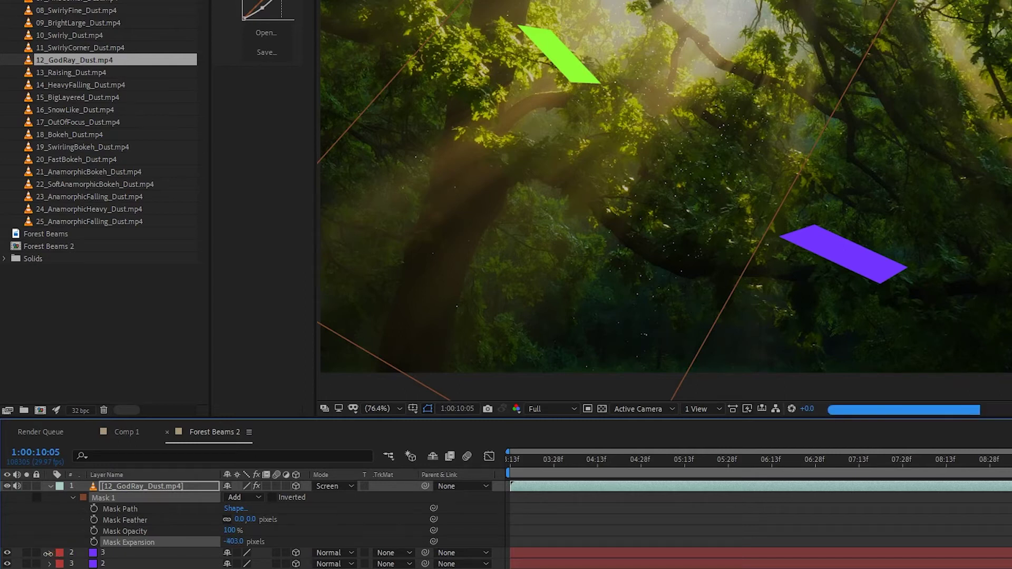
{"action": "left_click_drag", "start_coordinate": [247, 522], "coordinate": [520, 522]}
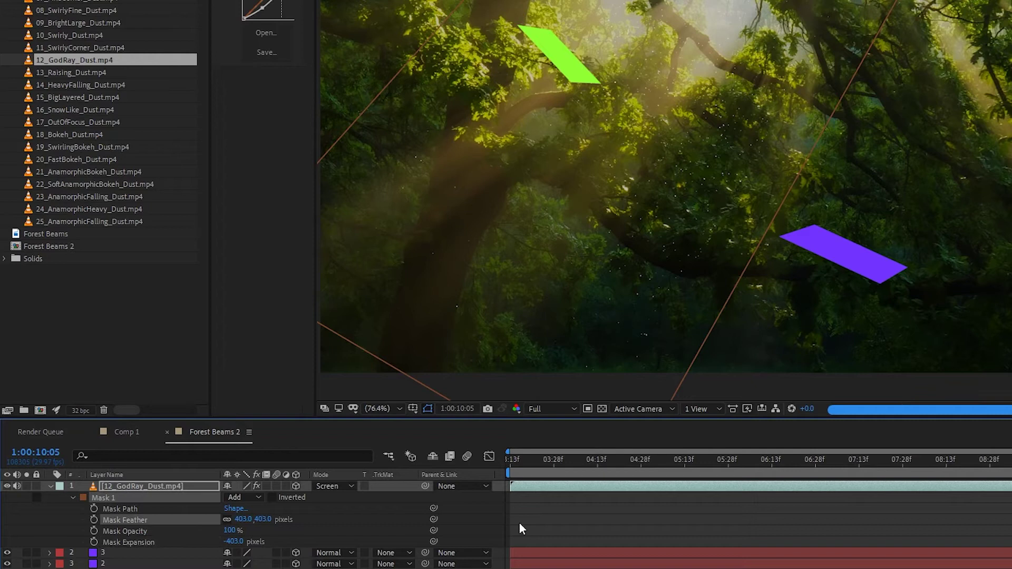
Step: Collapse the dust layer's properties and hide the three tracked solids 1, 2 and 3
{"action": "left_click", "coordinate": [33, 514]}
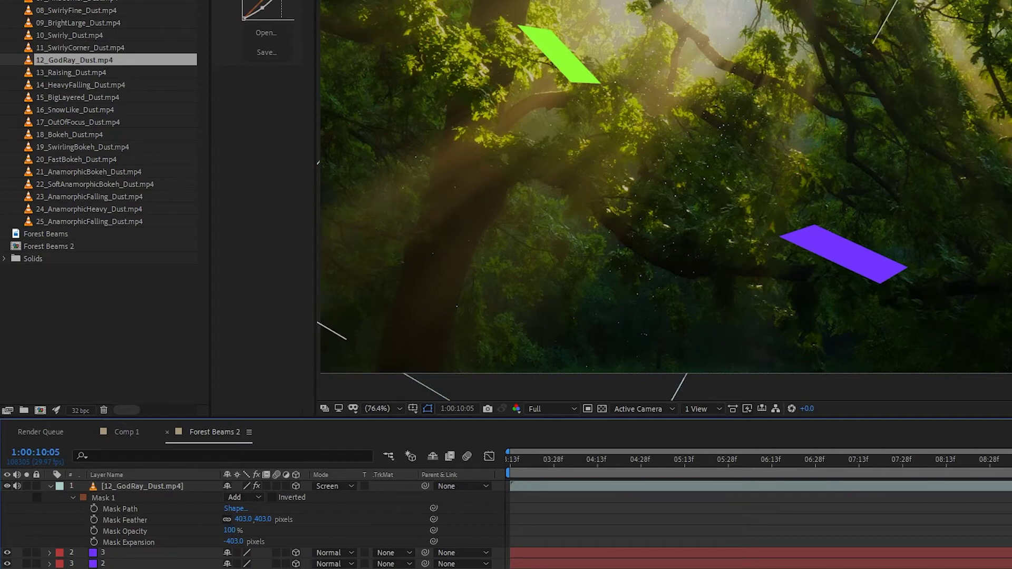
{"action": "left_click", "coordinate": [51, 486]}
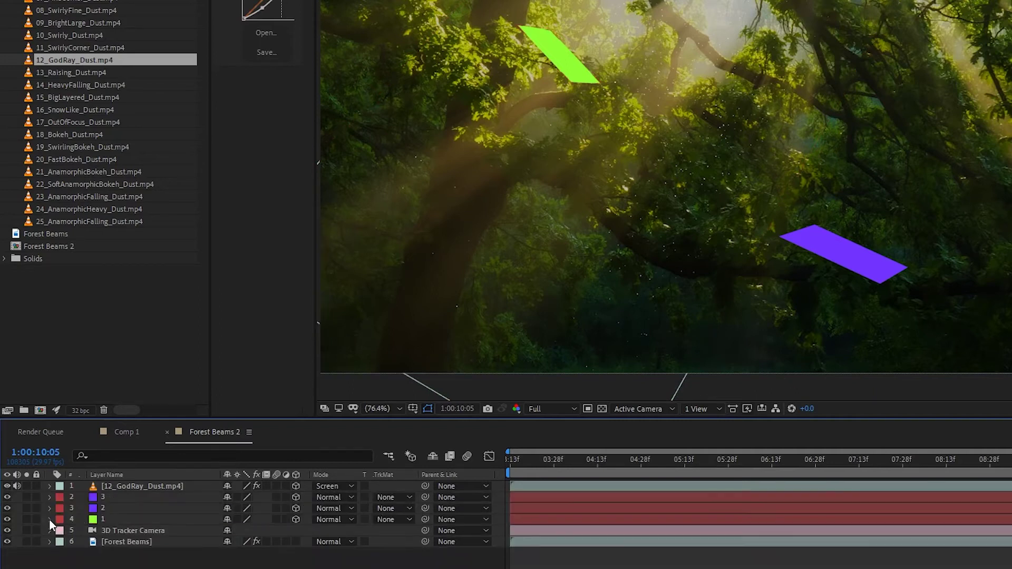
{"action": "left_click_drag", "start_coordinate": [7, 497], "coordinate": [7, 520]}
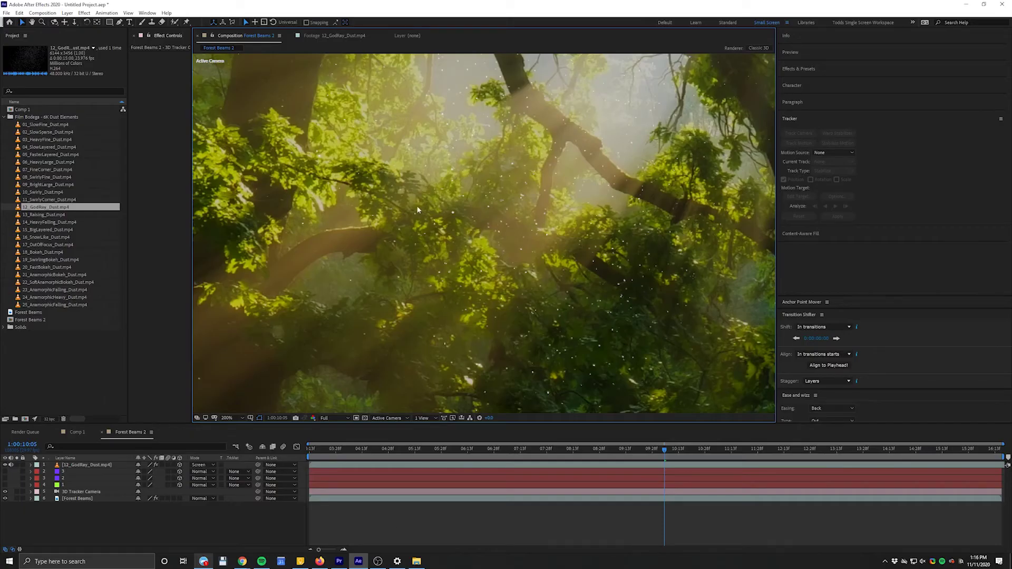
Step: Examine the masked dust up close and in the full frame, and return the playhead to 1:00:03:13
{"action": "scroll", "coordinate": [589, 273], "scroll_direction": "down", "scroll_amount": 2}
{"action": "scroll", "coordinate": [584, 273], "scroll_direction": "up", "scroll_amount": 1}
{"action": "scroll", "coordinate": [555, 276], "scroll_direction": "down", "scroll_amount": 1}
{"action": "scroll", "coordinate": [550, 280], "scroll_direction": "up", "scroll_amount": 3}
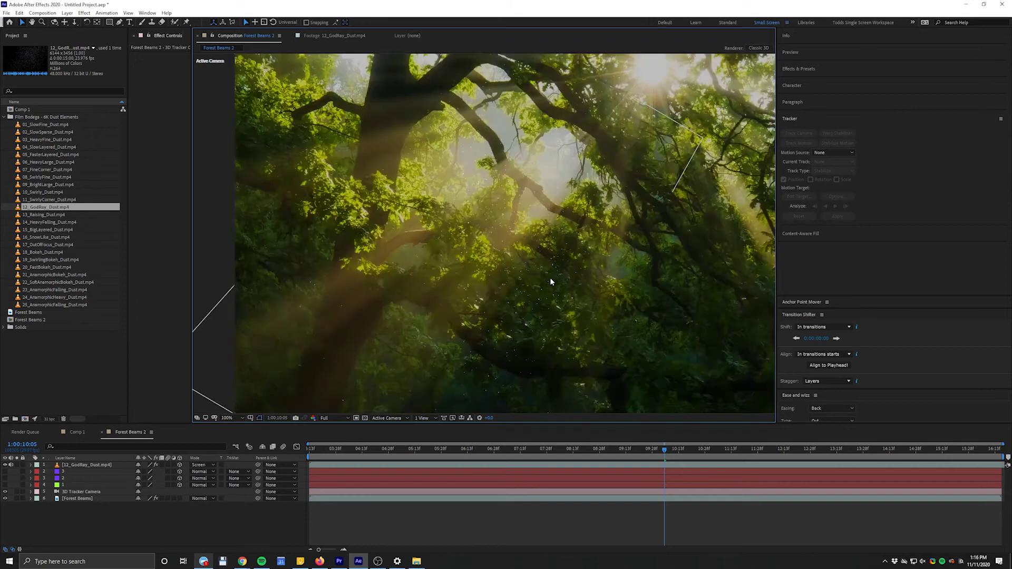
{"action": "scroll", "coordinate": [546, 285], "scroll_direction": "down", "scroll_amount": 6}
{"action": "scroll", "coordinate": [544, 288], "scroll_direction": "up", "scroll_amount": 2}
{"action": "scroll", "coordinate": [548, 289], "scroll_direction": "down", "scroll_amount": 1}
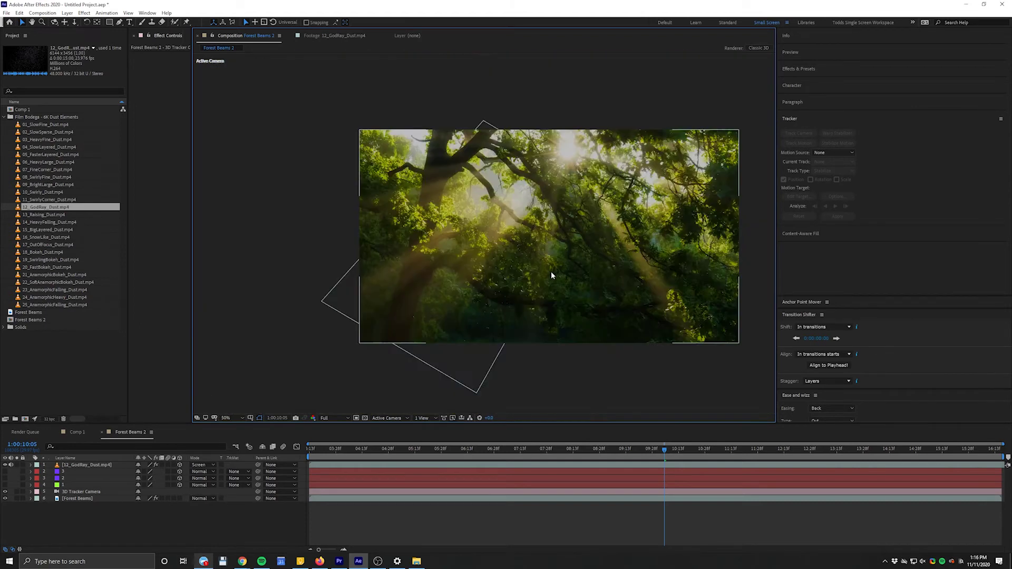
{"action": "left_click", "coordinate": [66, 528]}
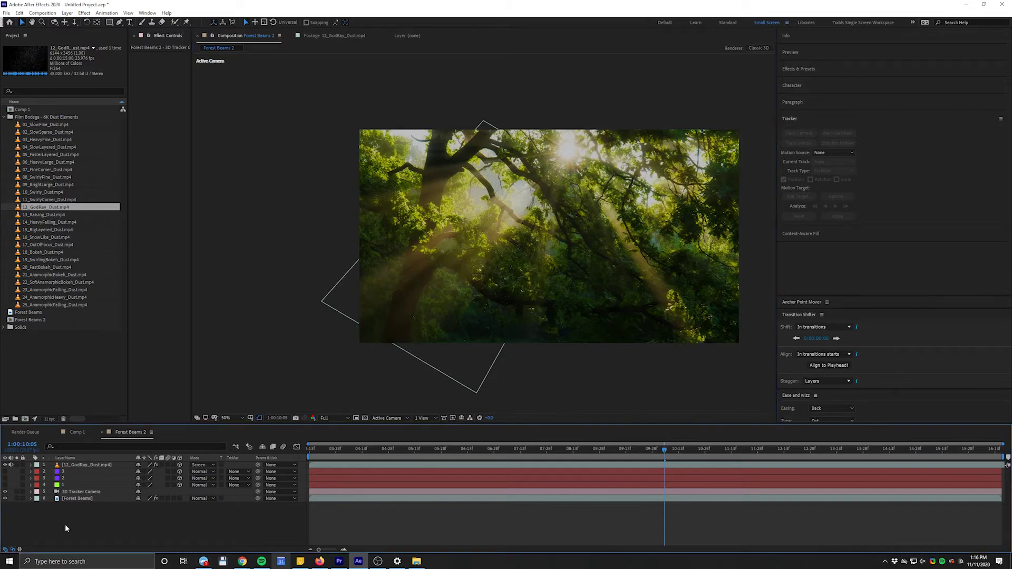
{"action": "left_click", "coordinate": [549, 235]}
{"action": "left_click", "coordinate": [310, 449]}
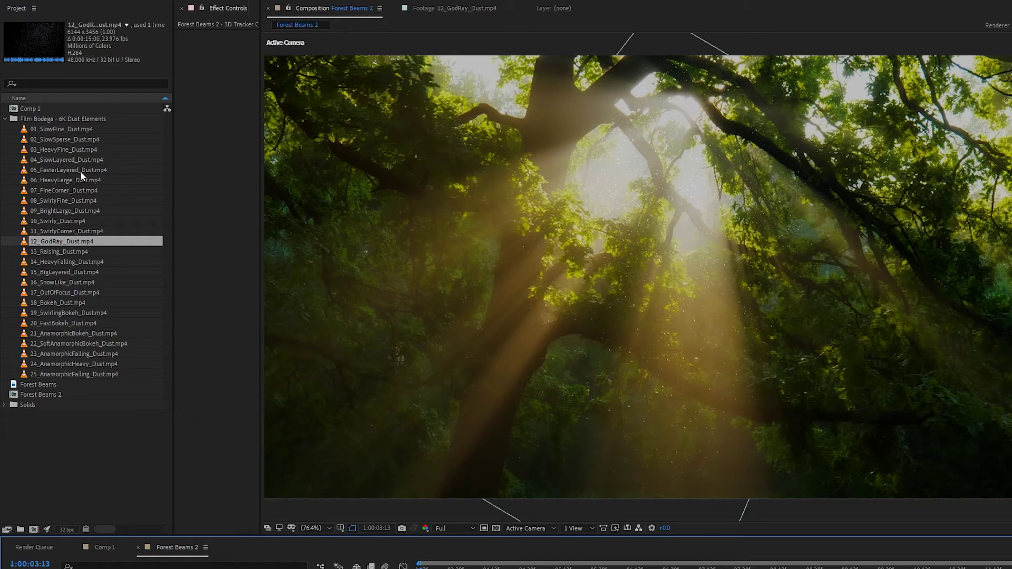
Step: Preview the 04_SlowLayered_Dust.mp4 footage up close and as a whole, and return to the Forest Beams 2 composition with nothing selected
{"action": "double_click", "coordinate": [37, 158]}
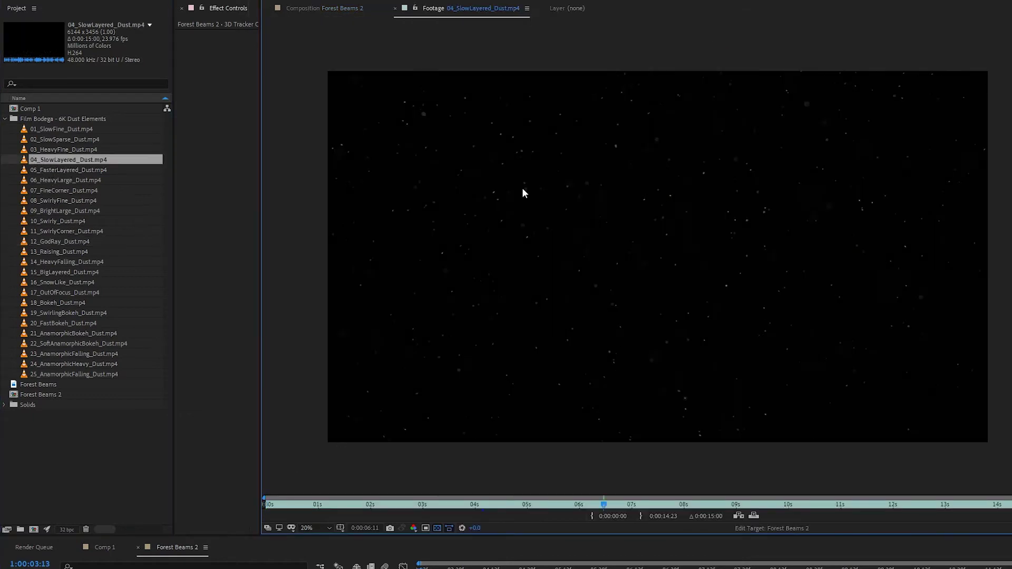
{"action": "scroll", "coordinate": [719, 259], "scroll_direction": "up", "scroll_amount": 2}
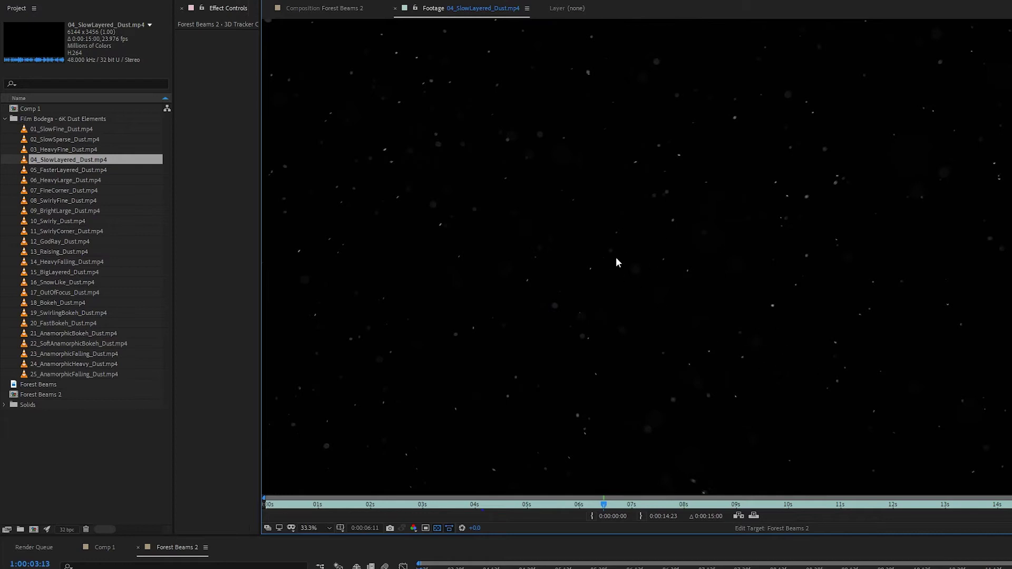
{"action": "scroll", "coordinate": [554, 387], "scroll_direction": "down", "scroll_amount": 2}
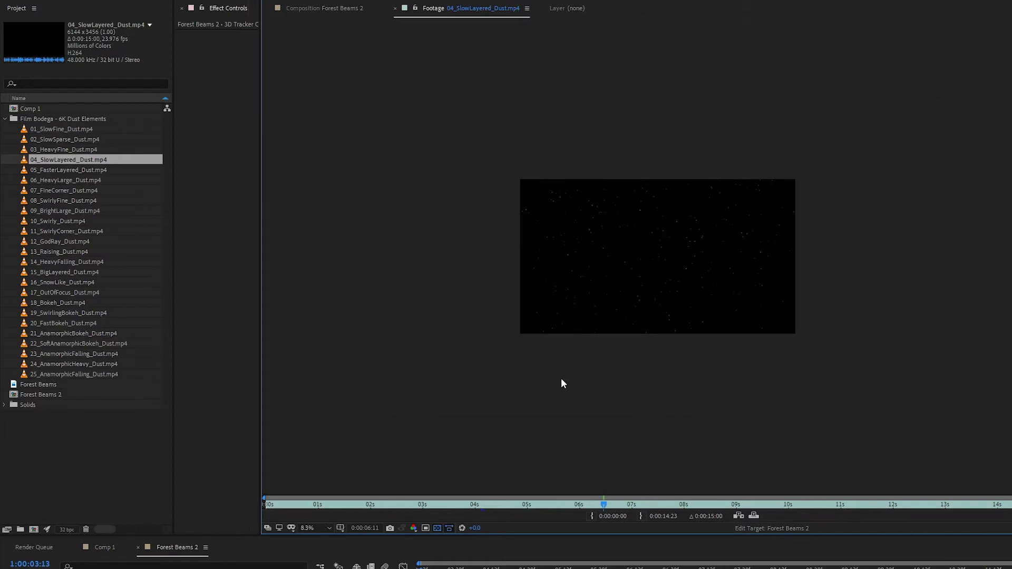
{"action": "key", "text": "backslash"}
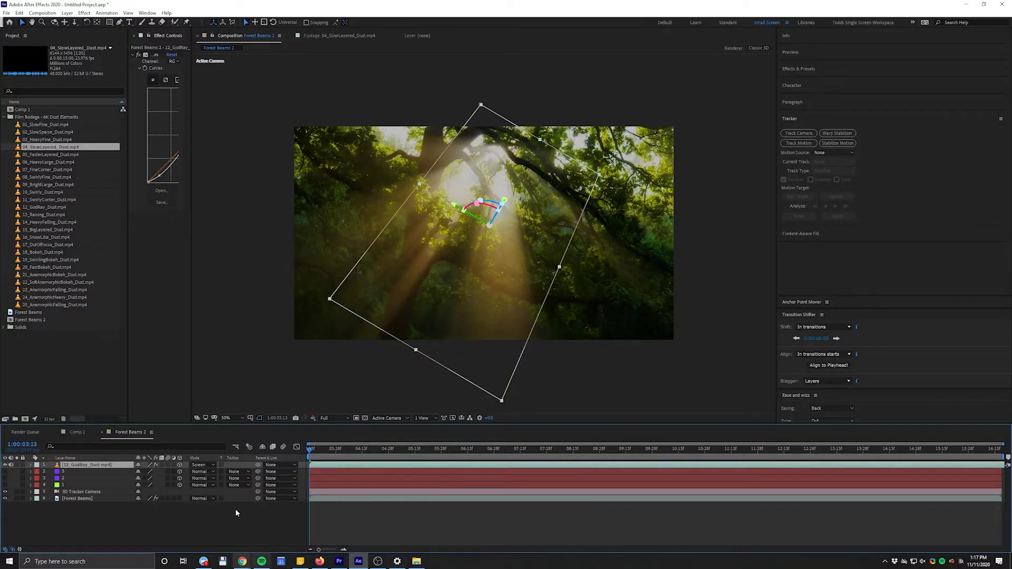
{"action": "left_click", "coordinate": [235, 509]}
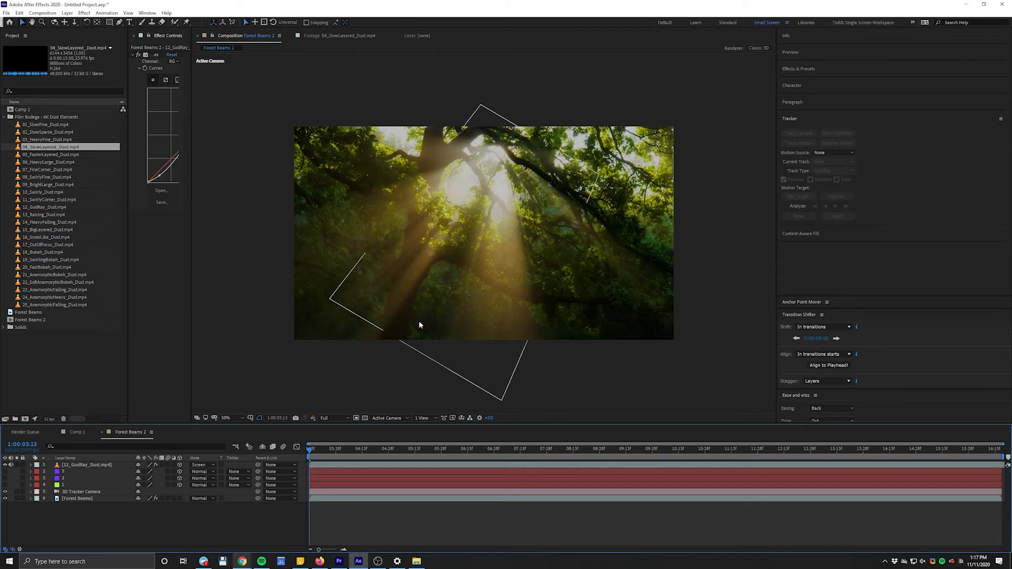
Step: Duplicate the 12_GodRay_Dust.mp4 layer and rotate the copy in 3D so that it roughly faces the camera
{"action": "left_click", "coordinate": [79, 465]}
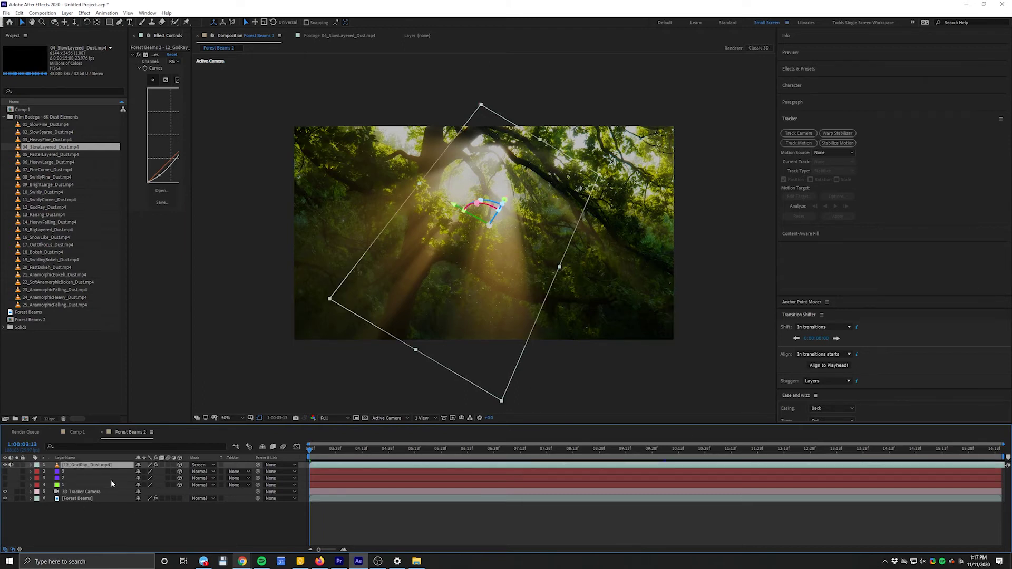
{"action": "key", "text": "ctrl+d"}
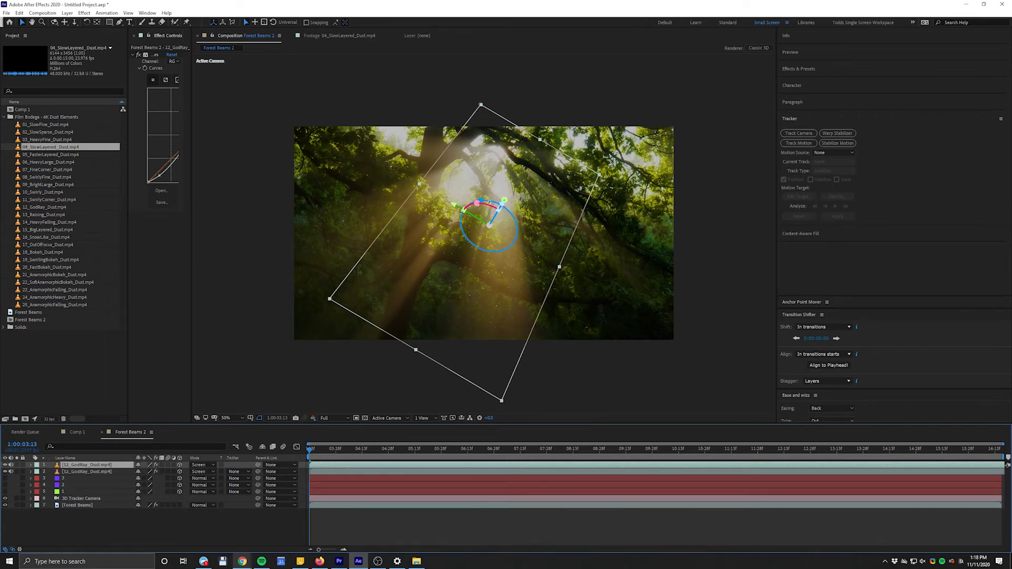
{"action": "left_click_drag", "start_coordinate": [491, 200], "coordinate": [484, 213]}
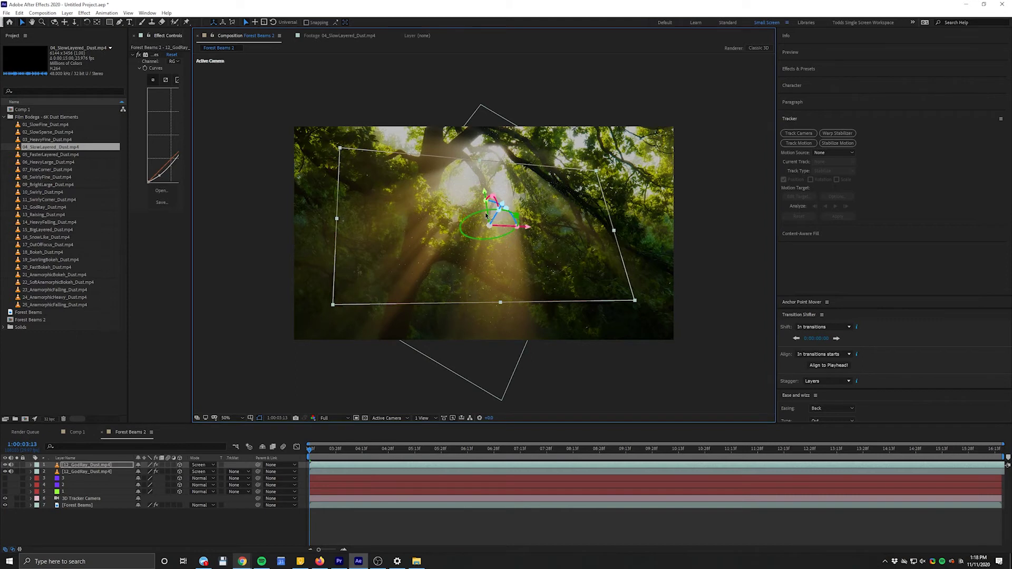
{"action": "left_click_drag", "start_coordinate": [490, 226], "coordinate": [489, 216]}
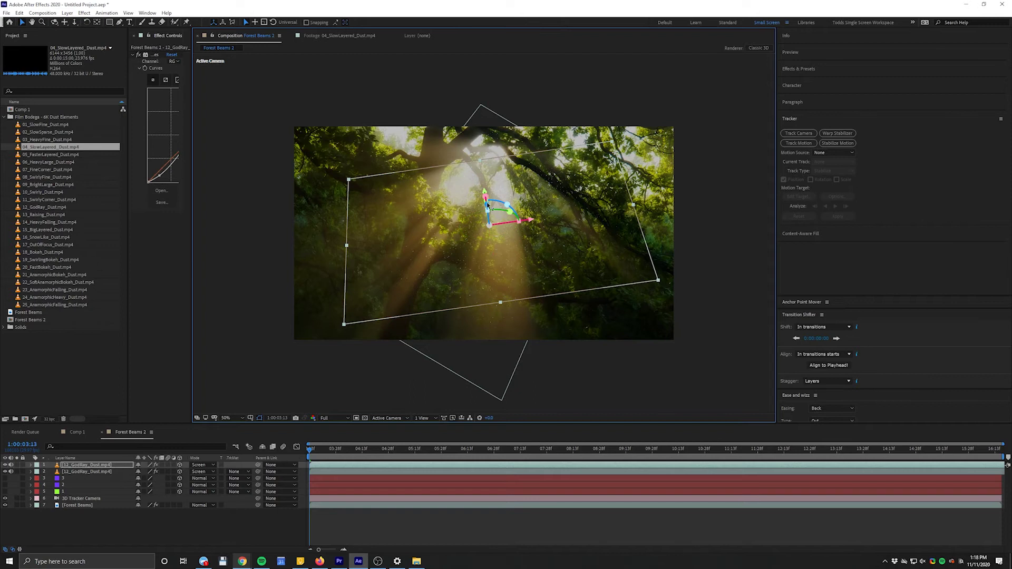
{"action": "left_click_drag", "start_coordinate": [486, 195], "coordinate": [497, 230]}
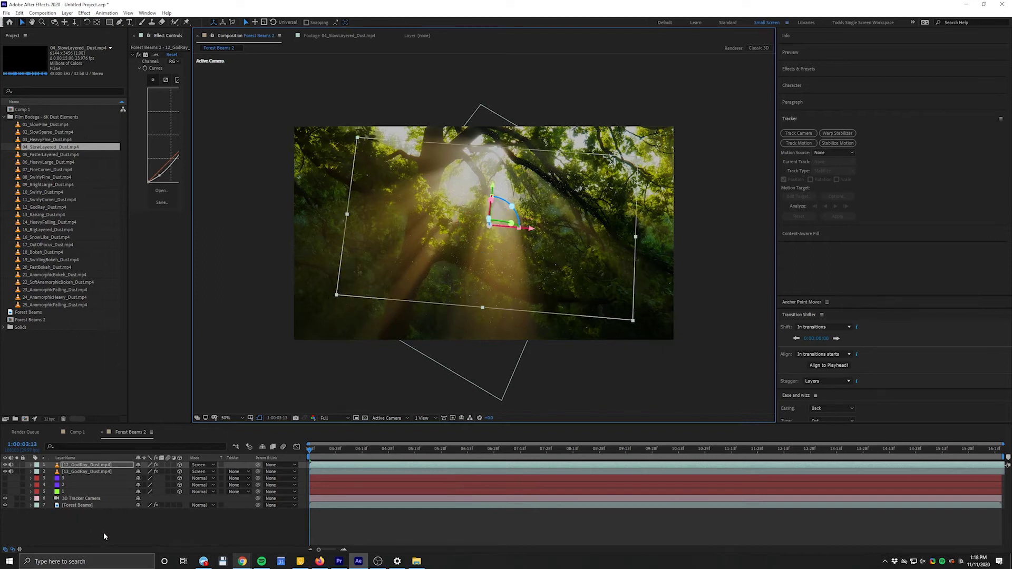
Step: Bring the duplicated dust layer closer to the camera by lowering its Z position until it fills the frame
{"action": "key", "text": "p"}
{"action": "left_click", "coordinate": [229, 419]}
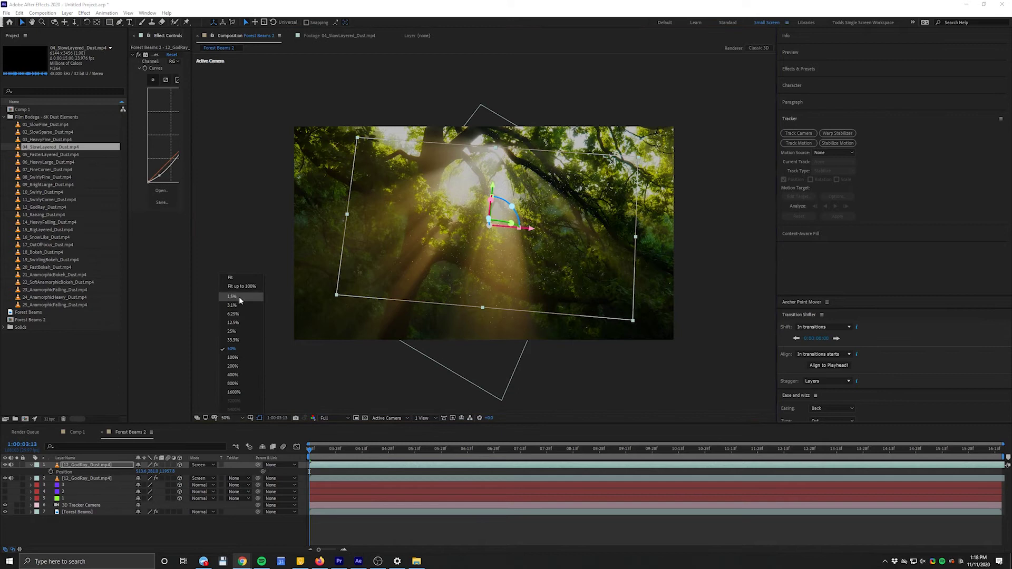
{"action": "left_click", "coordinate": [236, 280]}
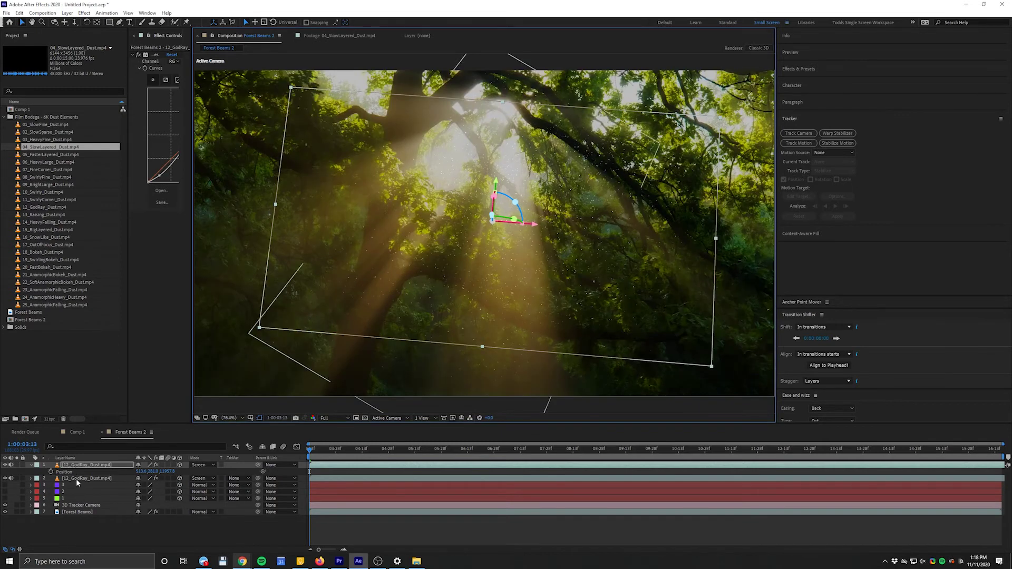
{"action": "left_click_drag", "start_coordinate": [168, 471], "coordinate": [38, 526]}
{"action": "left_click_drag", "start_coordinate": [166, 472], "coordinate": [136, 473]}
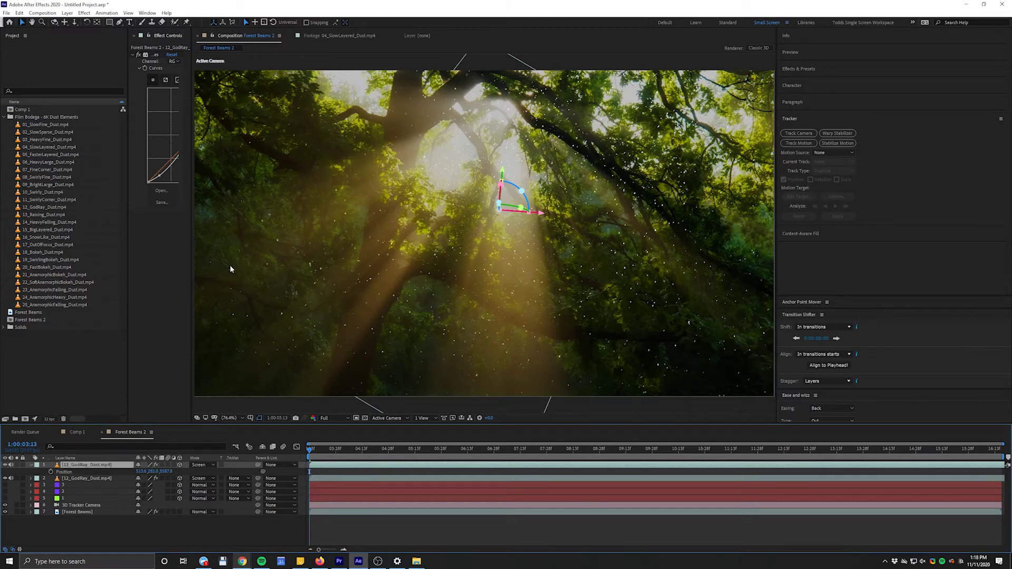
Step: Replace the source of the duplicated dust layer with 04_SlowLayered_Dust.mp4
{"action": "left_click", "coordinate": [58, 147]}
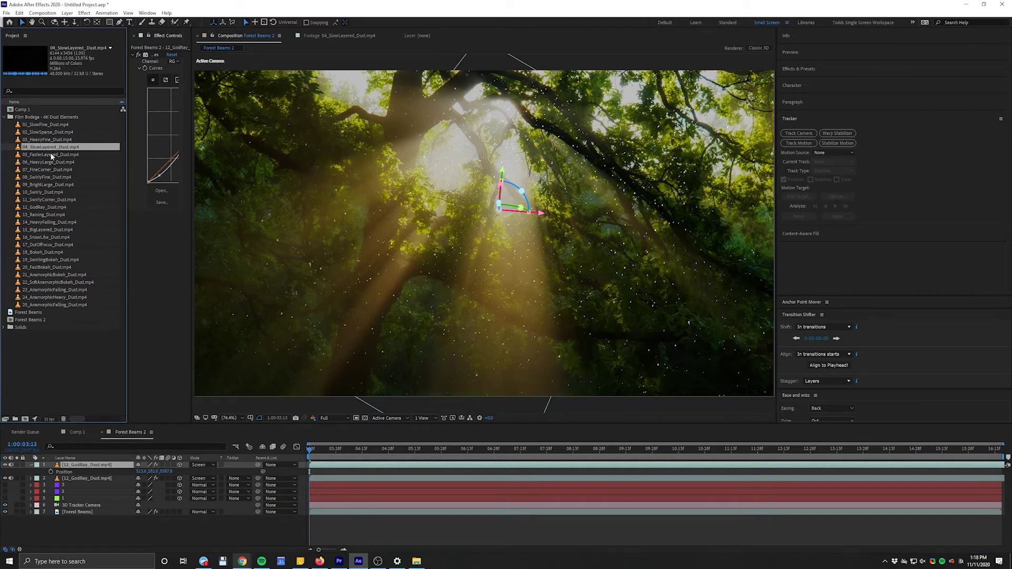
{"action": "left_click_drag", "start_coordinate": [49, 148], "coordinate": [95, 464]}
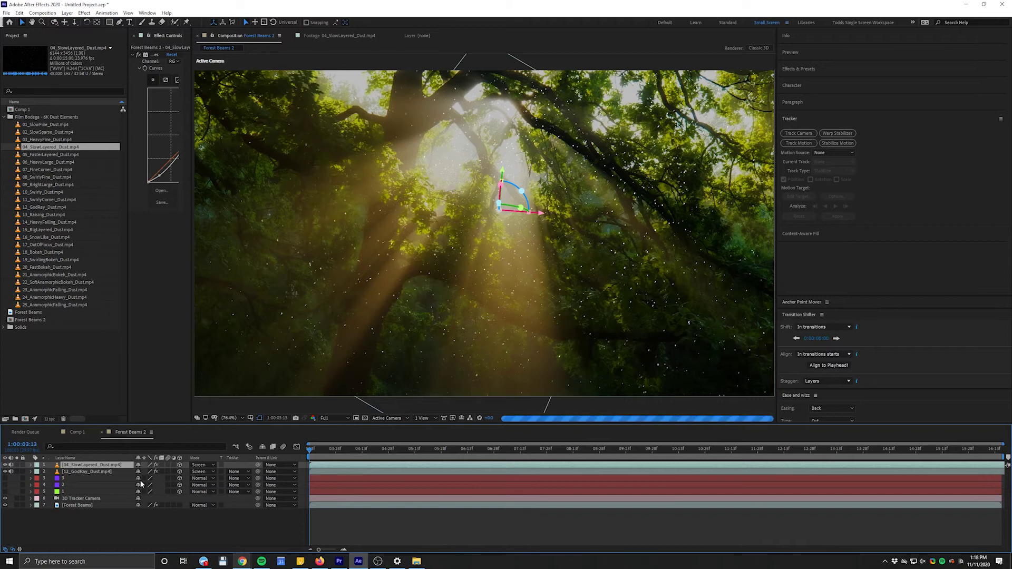
{"action": "scroll", "coordinate": [450, 311], "scroll_direction": "down", "scroll_amount": 2}
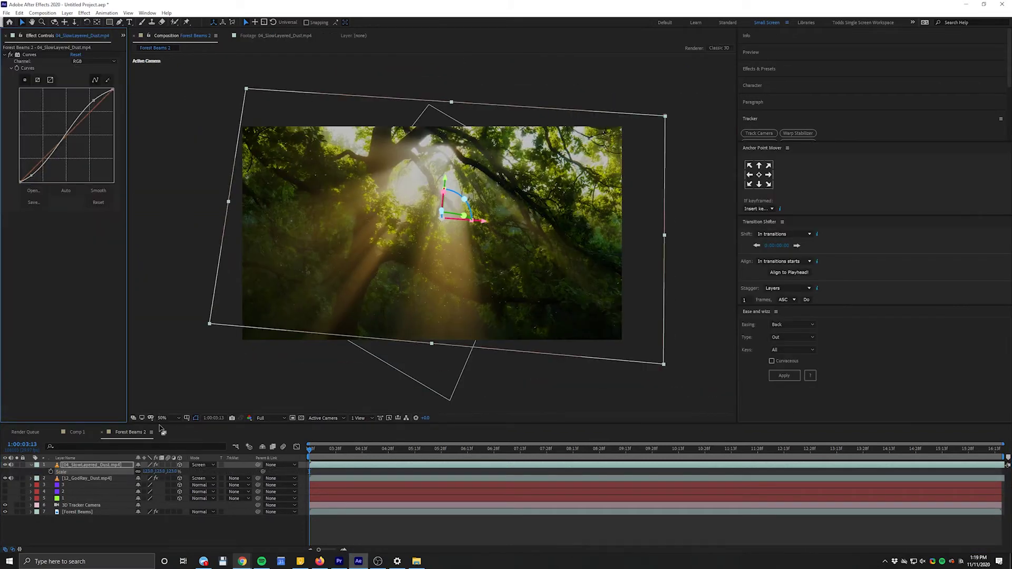
Step: Raise the shadow point on the 04_SlowLayered_Dust.mp4 layer's RGB curve to bring out its fainter particles
{"action": "left_click", "coordinate": [164, 418]}
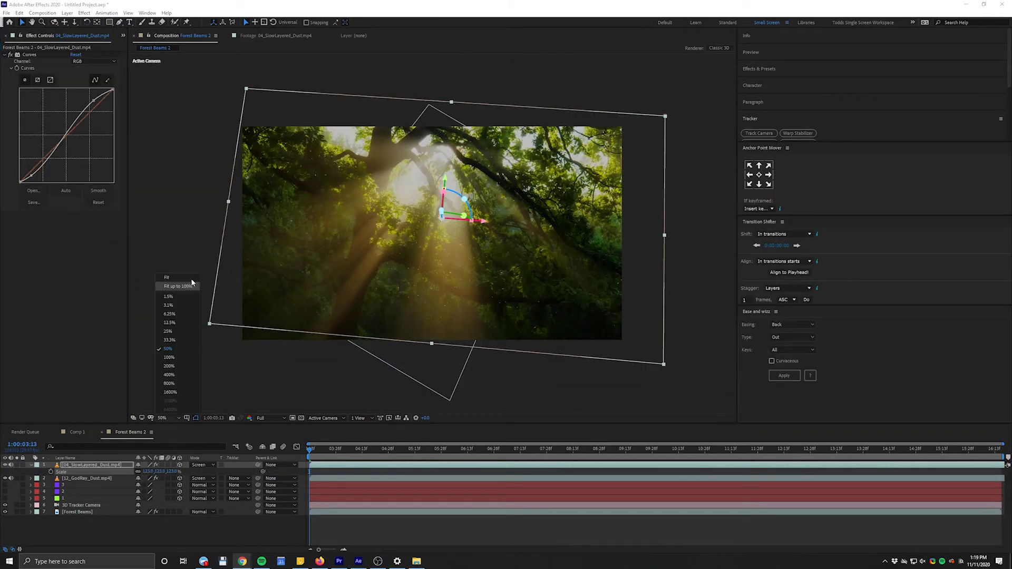
{"action": "left_click", "coordinate": [167, 278]}
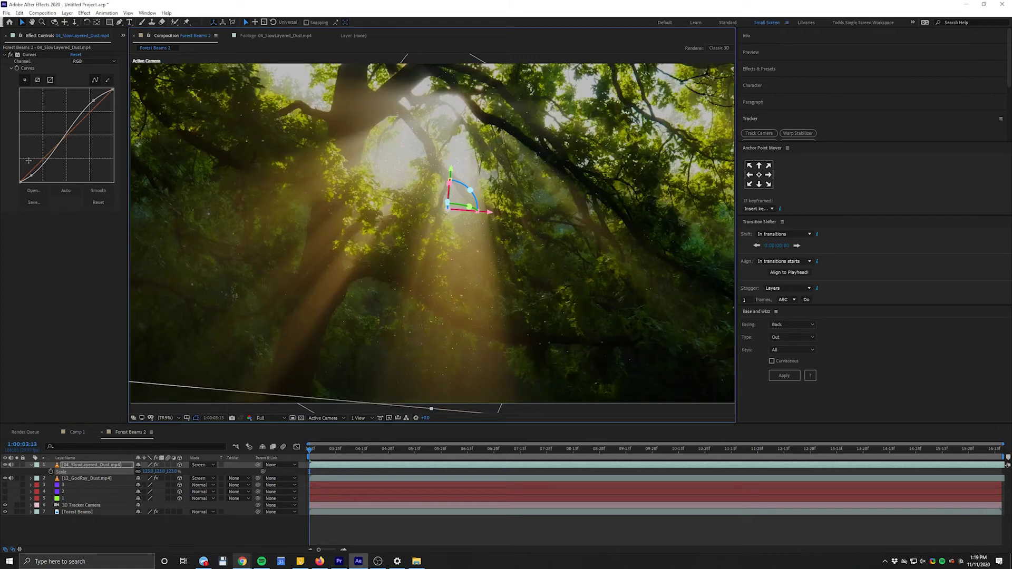
{"action": "left_click", "coordinate": [30, 175]}
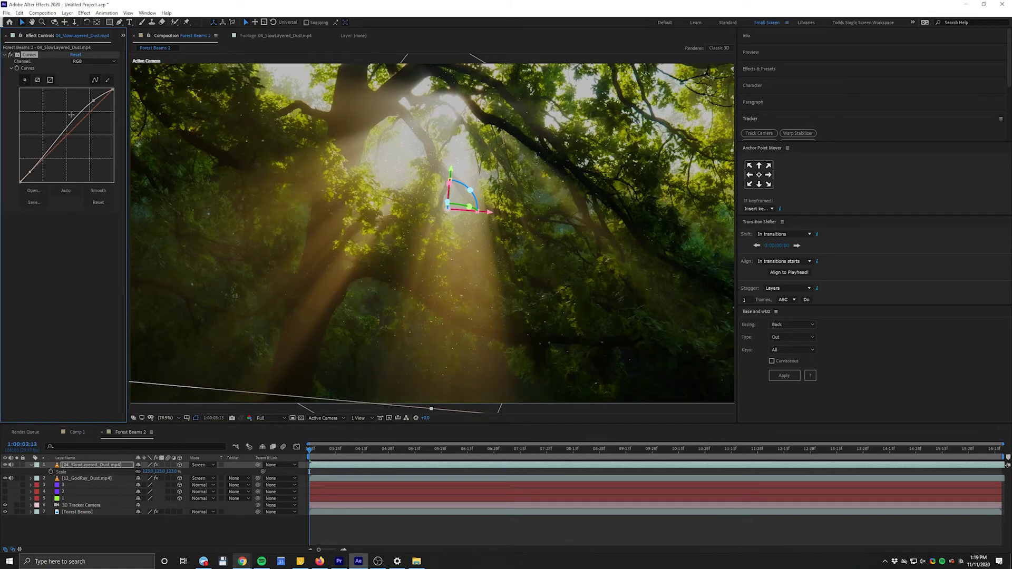
Step: Brighten the dust particles by pulling the upper point of the 04_SlowLayered_Dust.mp4 layer's RGB curve inward to lift the midtones
{"action": "left_click_drag", "start_coordinate": [92, 101], "coordinate": [68, 104]}
{"action": "key", "text": "comma"}
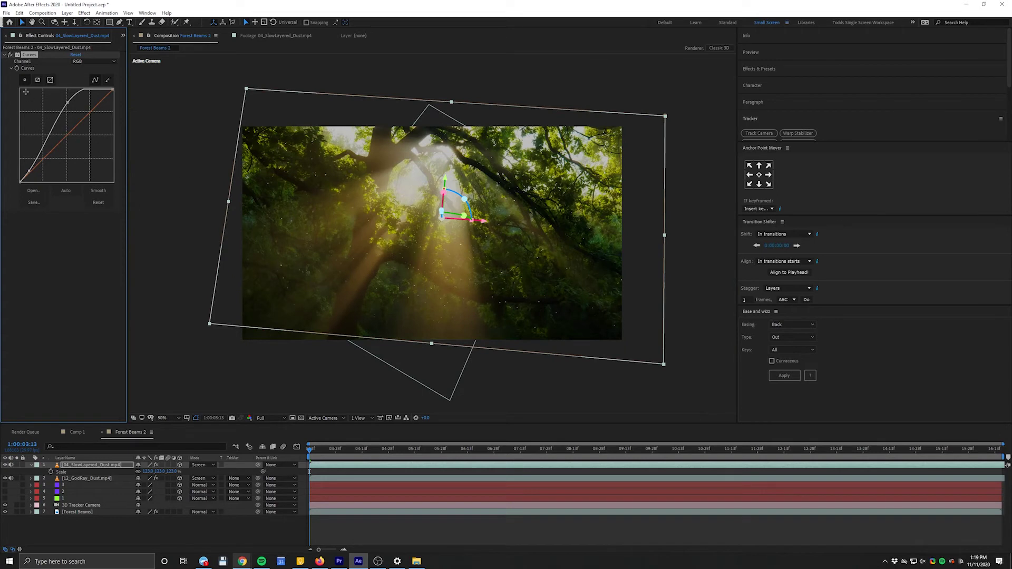
{"action": "mouse_move", "coordinate": [67, 102]}
{"action": "left_mouse_down"}
{"action": "mouse_move", "coordinate": [86, 136]}
{"action": "mouse_move", "coordinate": [69, 108]}
{"action": "left_mouse_up"}
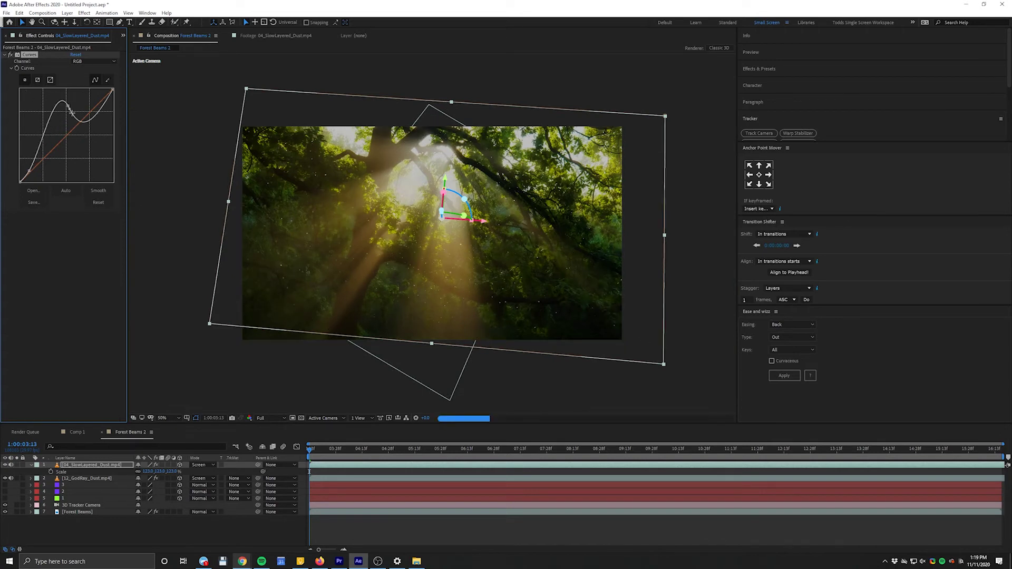
{"action": "key", "text": "ctrl+z"}
{"action": "mouse_move", "coordinate": [67, 106]}
{"action": "left_mouse_down"}
{"action": "mouse_move", "coordinate": [87, 111]}
{"action": "mouse_move", "coordinate": [104, 150]}
{"action": "left_mouse_up"}
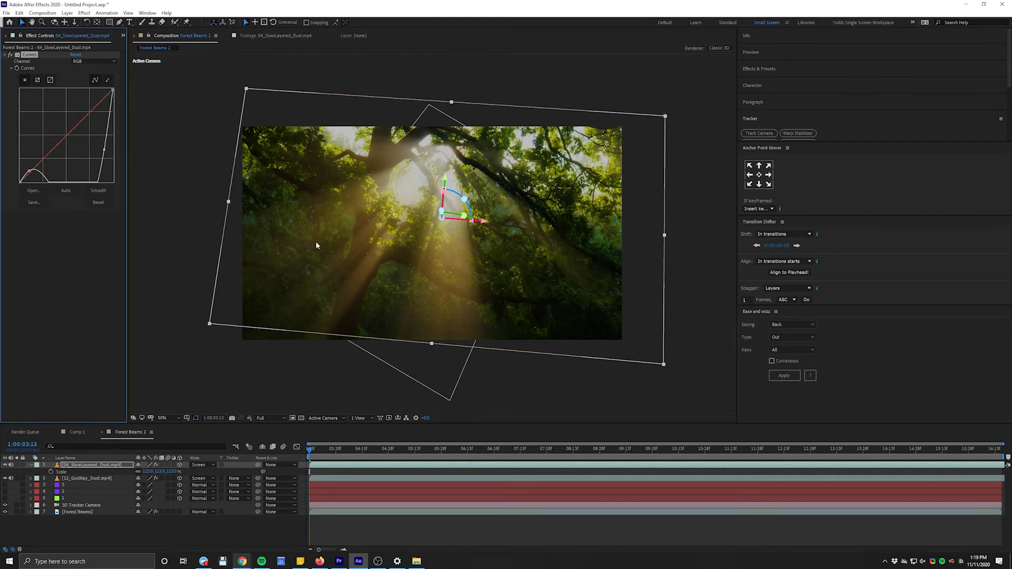
Step: Duplicate the 04_SlowLayered_Dust.mp4 layer with the project footage list available for swapping its source
{"action": "left_click", "coordinate": [123, 35]}
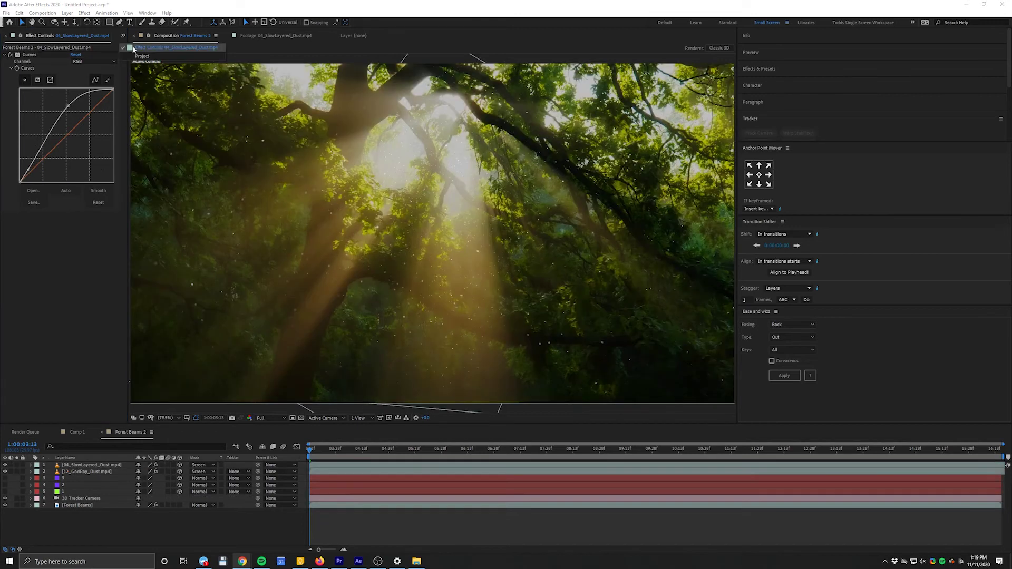
{"action": "left_click", "coordinate": [138, 57]}
{"action": "left_click", "coordinate": [96, 466]}
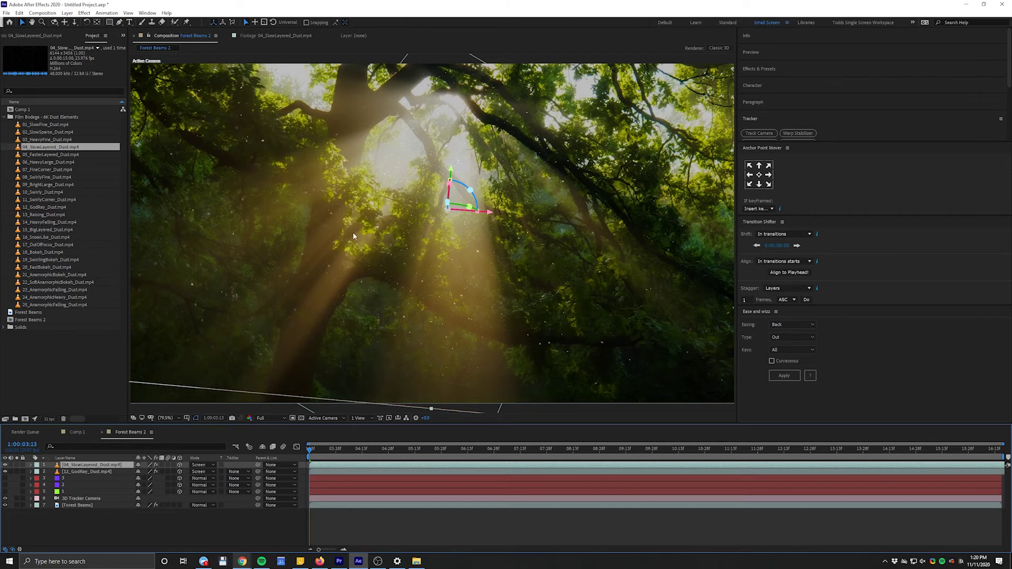
{"action": "key", "text": "ctrl+d"}
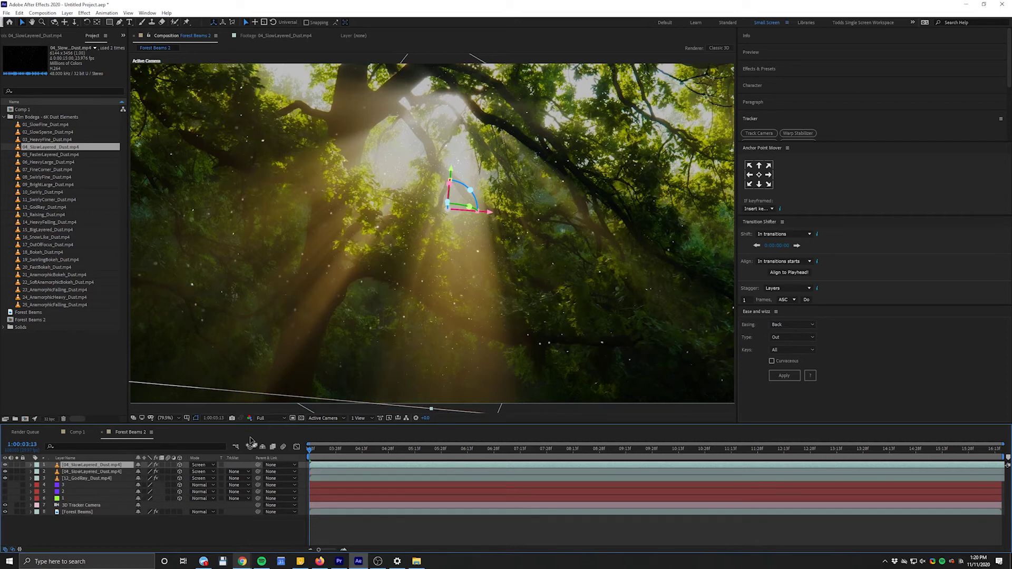
Step: Move the duplicated dust layer along X toward the right side of the shot and rotate it in 3D
{"action": "key", "text": "p"}
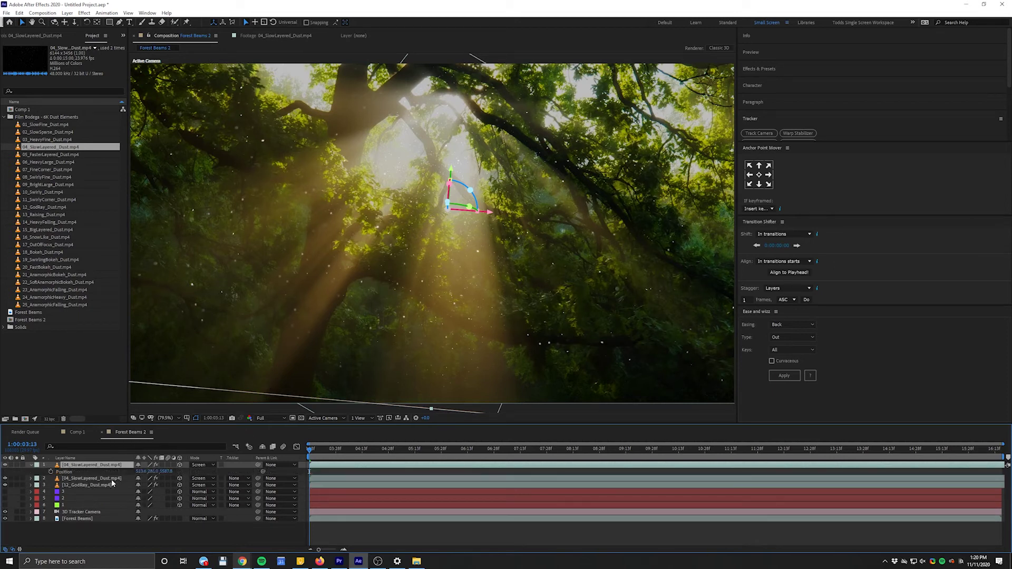
{"action": "left_click_drag", "start_coordinate": [146, 472], "coordinate": [1011, 502]}
{"action": "key", "text": "comma"}
{"action": "key", "text": "comma"}
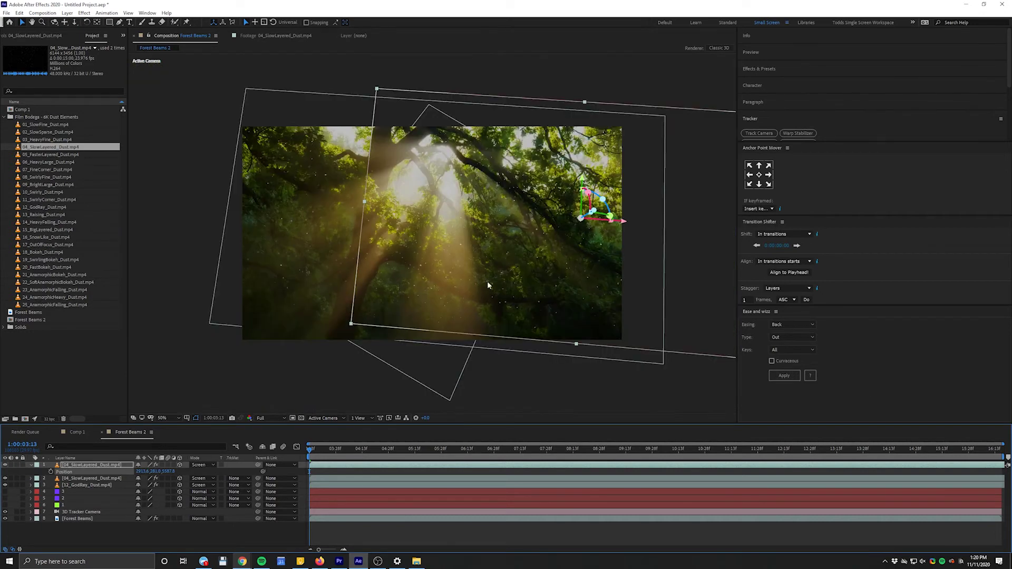
{"action": "left_click_drag", "start_coordinate": [603, 200], "coordinate": [600, 195]}
{"action": "left_click_drag", "start_coordinate": [597, 194], "coordinate": [597, 194]}
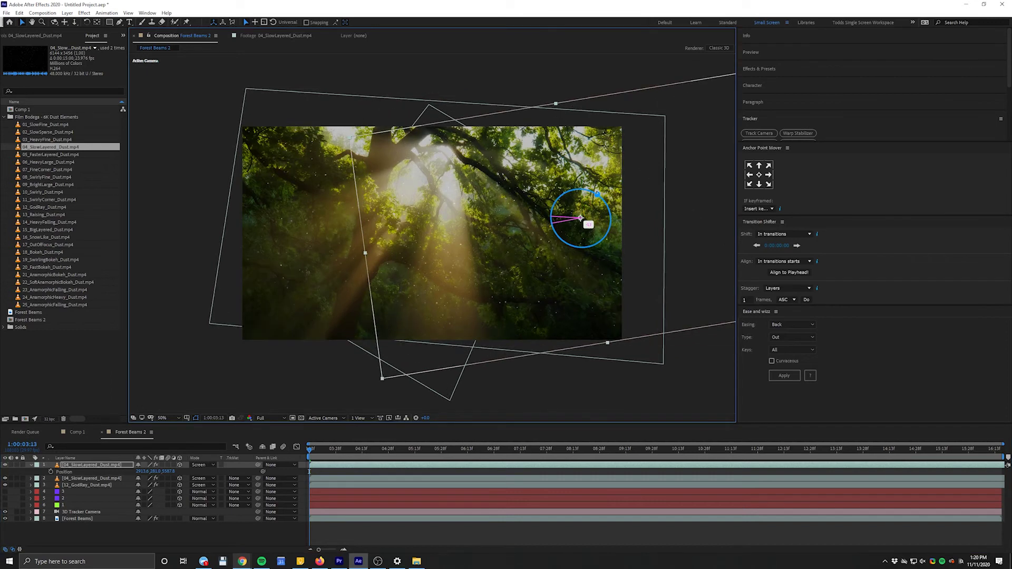
Step: Replace the source of the duplicated dust layer with 09_BrightLarge_Dust.mp4
{"action": "left_click", "coordinate": [41, 370]}
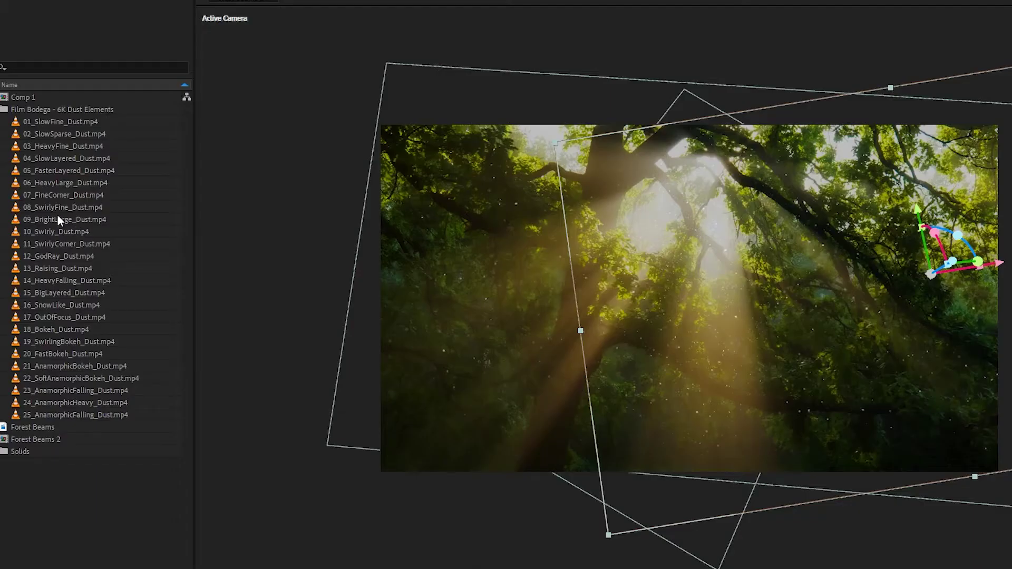
{"action": "left_click_drag", "start_coordinate": [46, 184], "coordinate": [50, 215]}
{"action": "left_click_drag", "start_coordinate": [66, 264], "coordinate": [337, 568]}
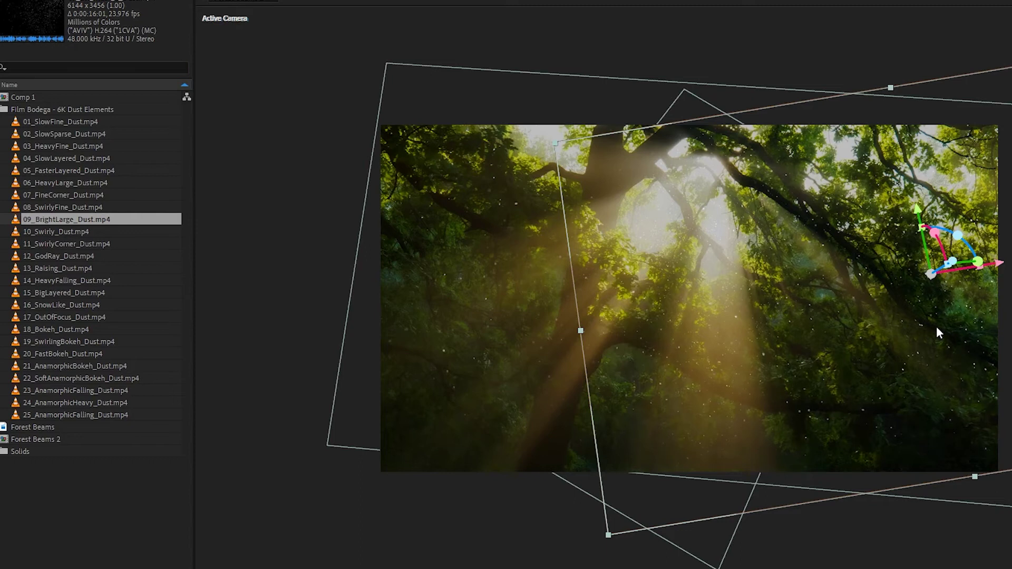
Step: Lower the upper and shadow points on the 09_BrightLarge_Dust.mp4 layer's RGB curve to tone the dust down
{"action": "scroll", "coordinate": [759, 457], "scroll_direction": "up", "scroll_amount": 1}
{"action": "scroll", "coordinate": [945, 343], "scroll_direction": "down", "scroll_amount": 3}
{"action": "key", "text": "F3"}
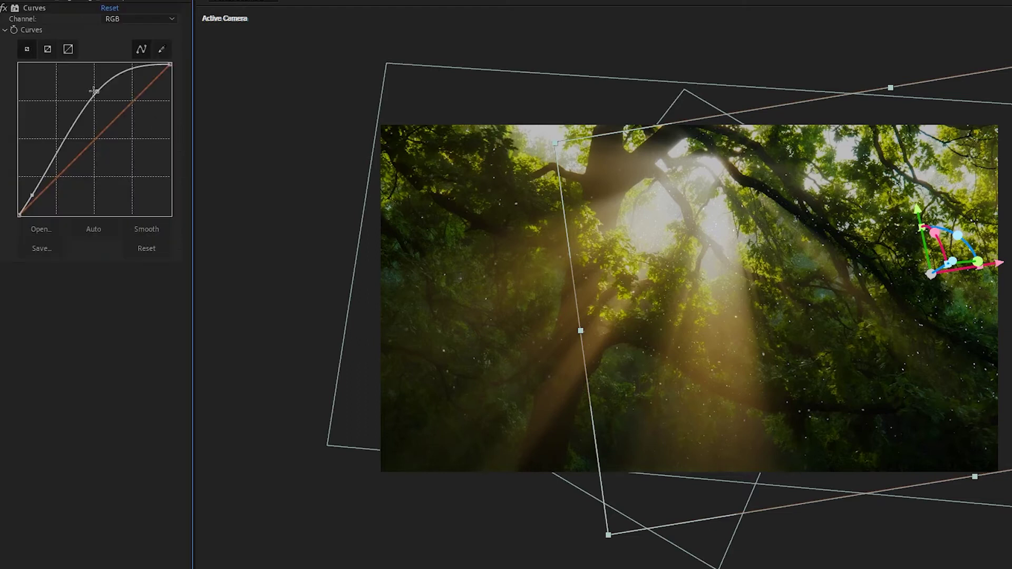
{"action": "left_click_drag", "start_coordinate": [101, 93], "coordinate": [118, 103]}
{"action": "left_click_drag", "start_coordinate": [30, 199], "coordinate": [43, 209]}
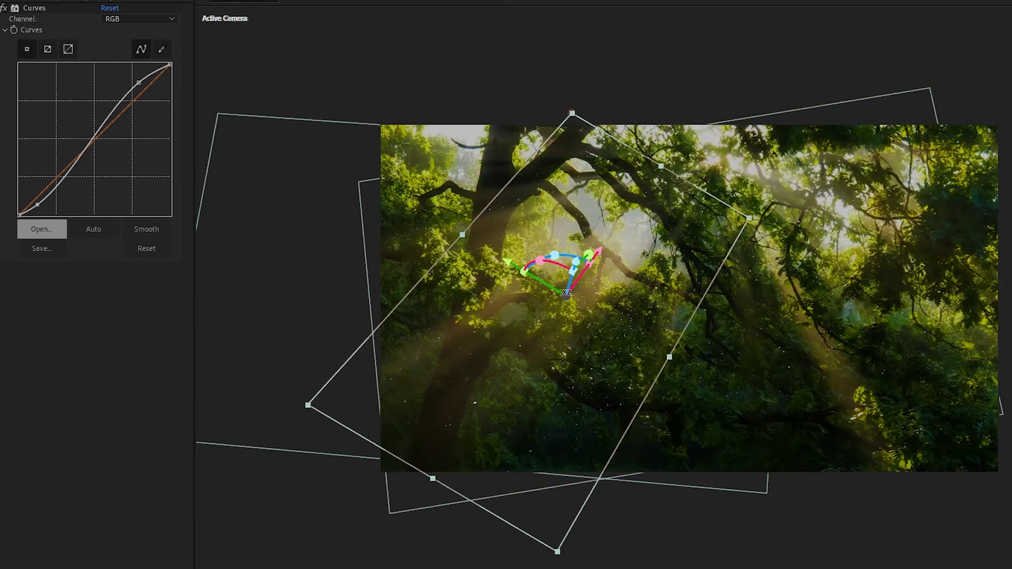
Step: Move the copied 12_GodRay_Dust.mp4 layer over the light beam at the right of the shot and rotate it
{"action": "left_click_drag", "start_coordinate": [584, 377], "coordinate": [747, 383]}
{"action": "left_click", "coordinate": [720, 366]}
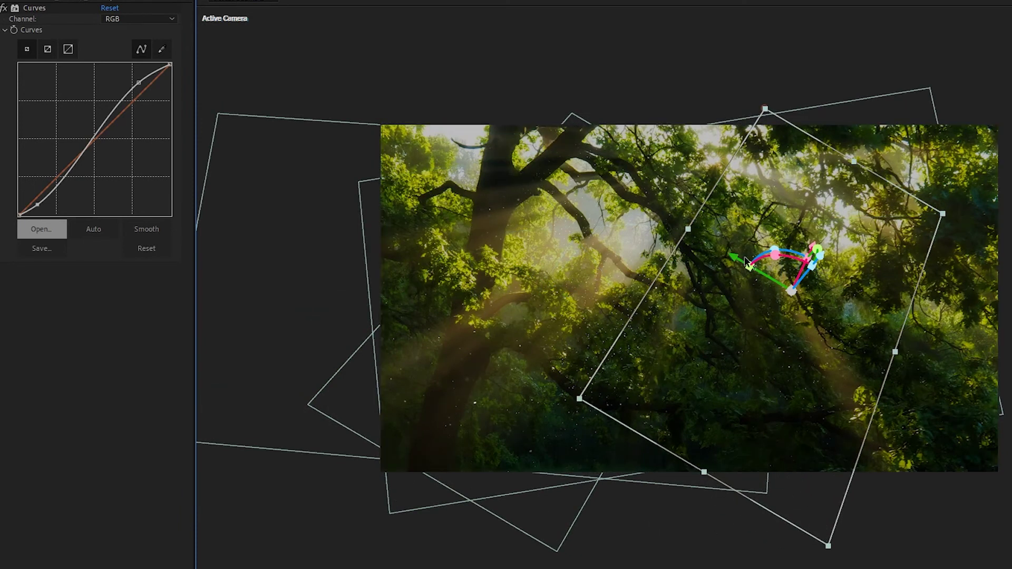
{"action": "left_click_drag", "start_coordinate": [773, 249], "coordinate": [758, 256]}
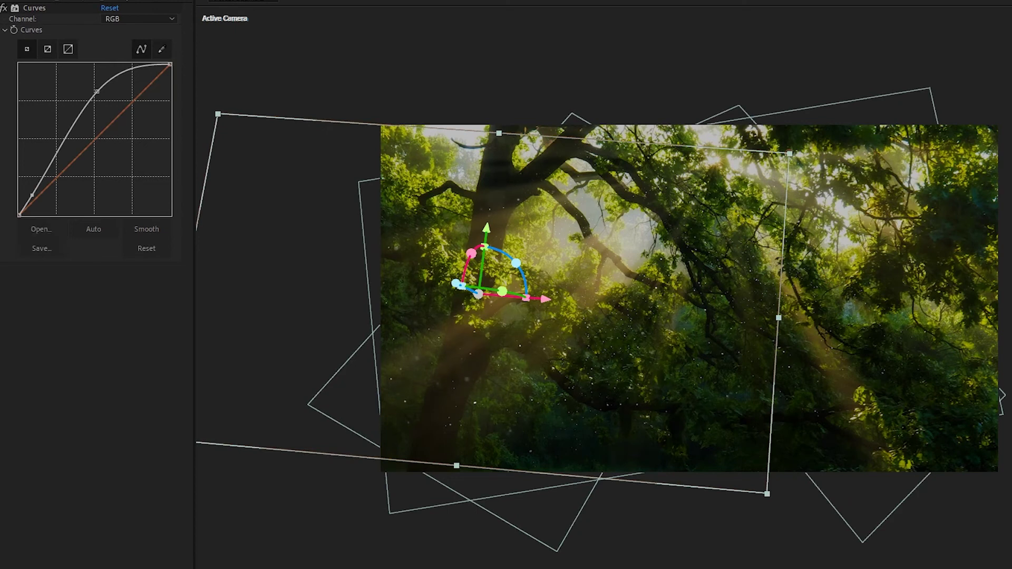
Step: Shift the copied 04_SlowLayered_Dust.mp4 layer along X to the right of the shot and replace its source with 21_AnamorphicBokeh_Dust.mp4
{"action": "left_click", "coordinate": [186, 2]}
{"action": "left_click", "coordinate": [210, 9]}
{"action": "left_click", "coordinate": [156, 242]}
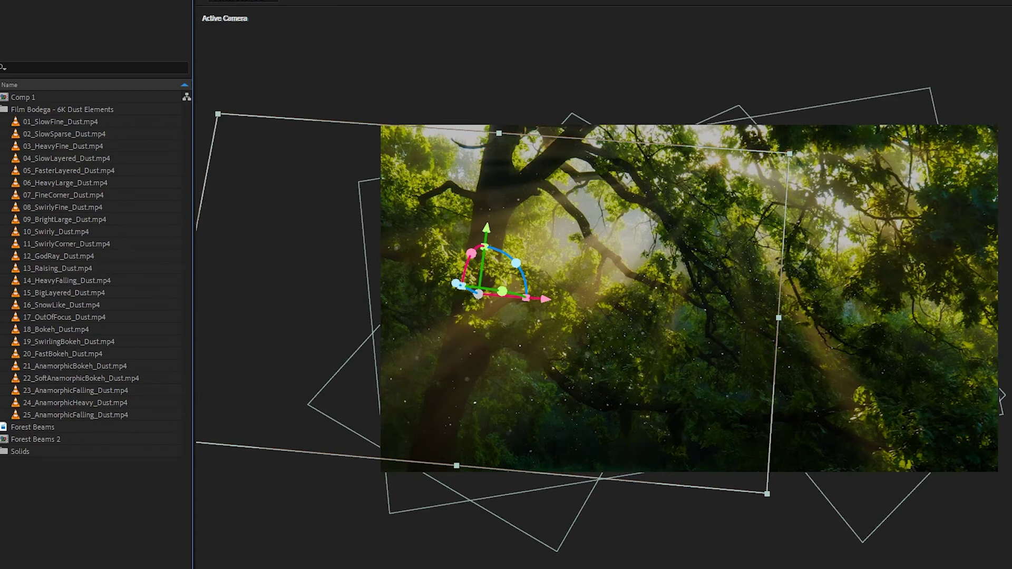
{"action": "left_click_drag", "start_coordinate": [512, 405], "coordinate": [590, 420]}
{"action": "key", "text": "ctrl+z"}
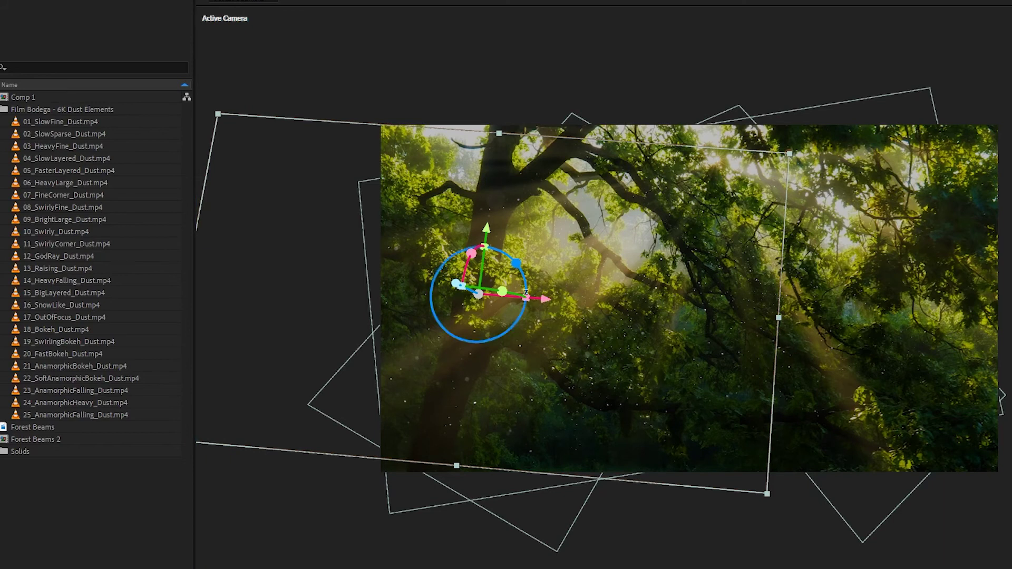
{"action": "left_click_drag", "start_coordinate": [550, 306], "coordinate": [720, 312]}
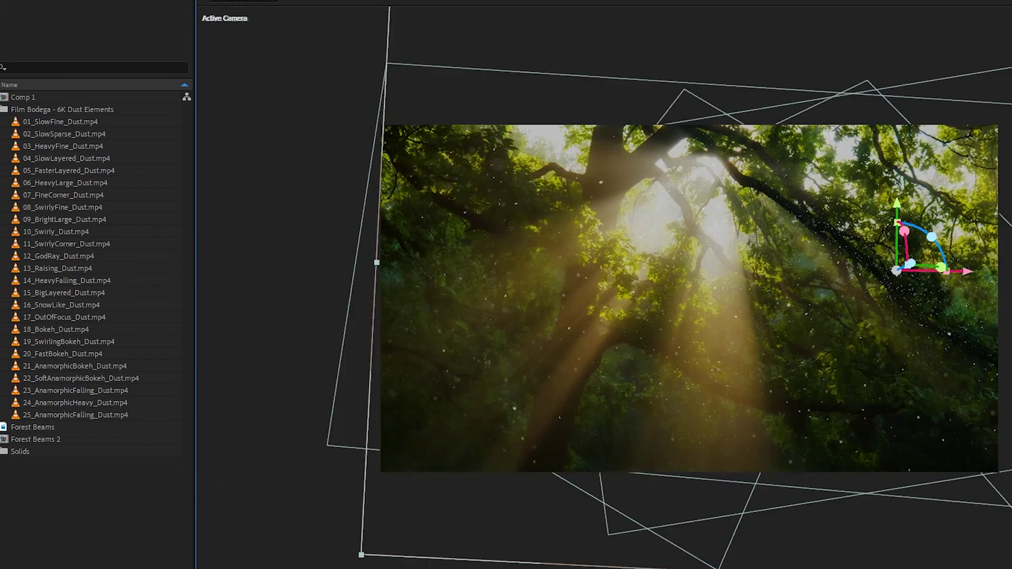
{"action": "left_click", "coordinate": [69, 369]}
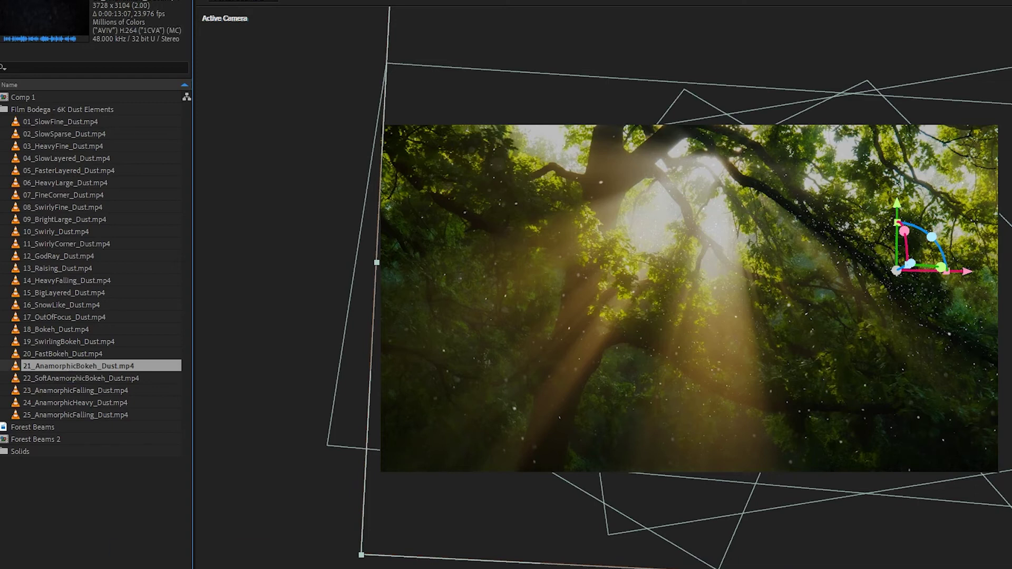
{"action": "key", "text": "ctrl+alt+slash"}
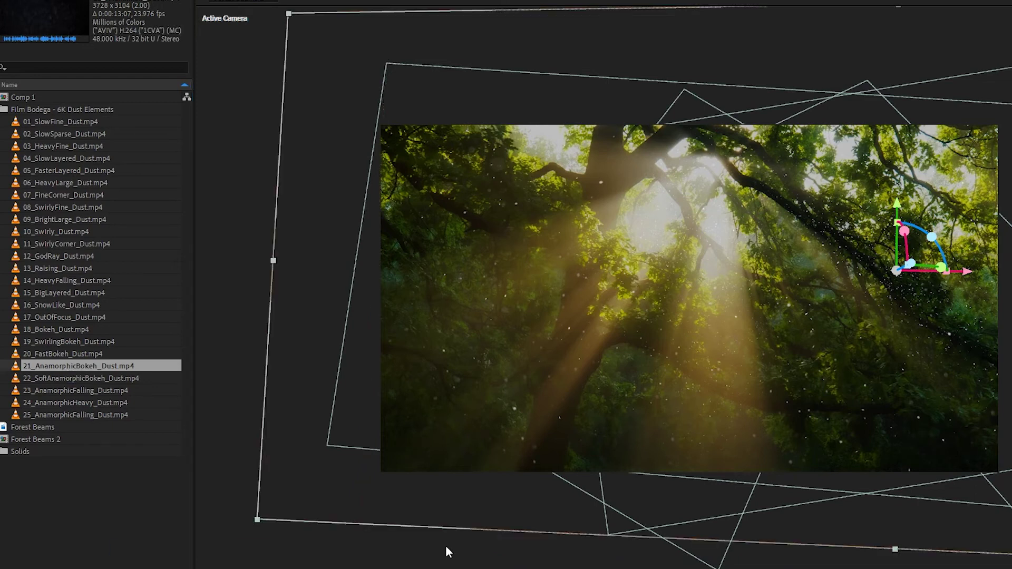
Step: Check the dust up close and brighten the 21_AnamorphicBokeh_Dust.mp4 layer by moving its RGB curve's upper and shadow points slightly up and inward
{"action": "key", "text": "F3"}
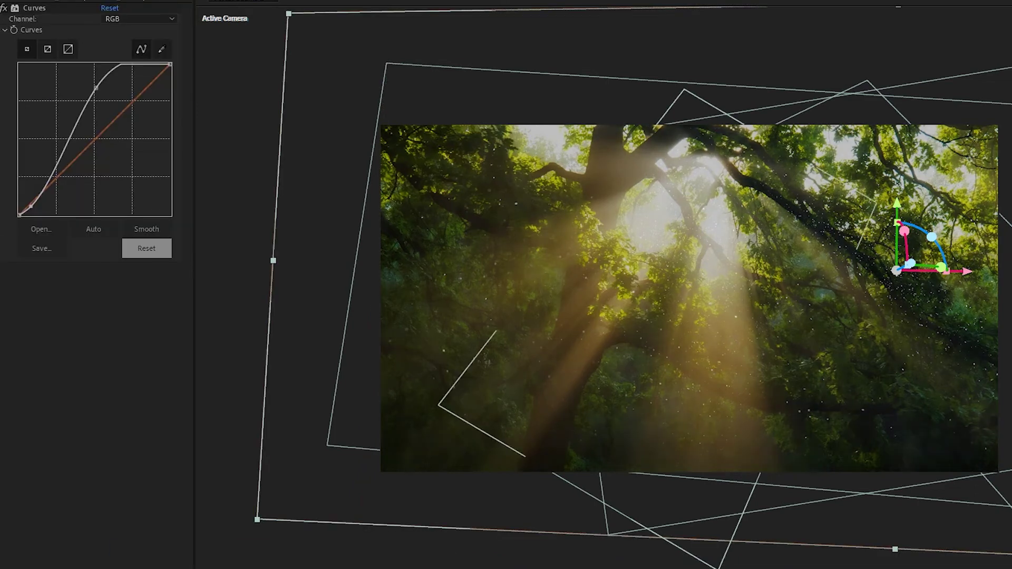
{"action": "key", "text": "ctrl+shift+a"}
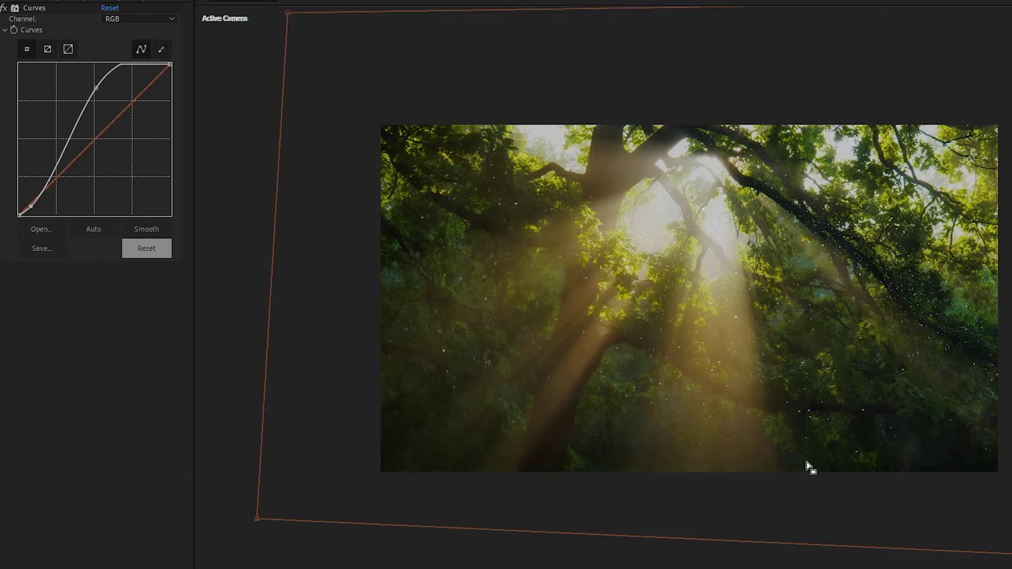
{"action": "key", "text": "ctrl+a"}
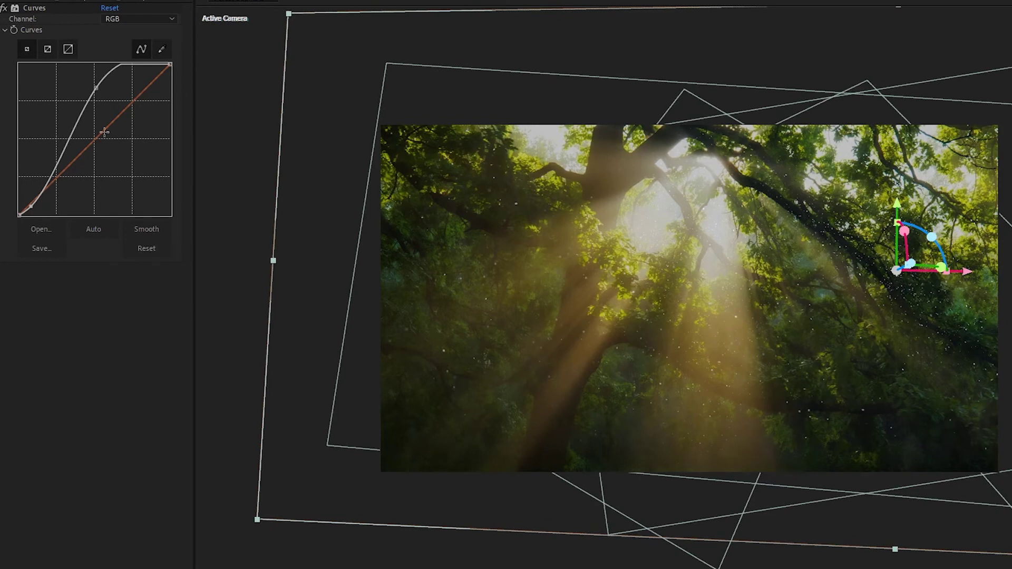
{"action": "scroll", "coordinate": [887, 416], "scroll_direction": "up", "scroll_amount": 1}
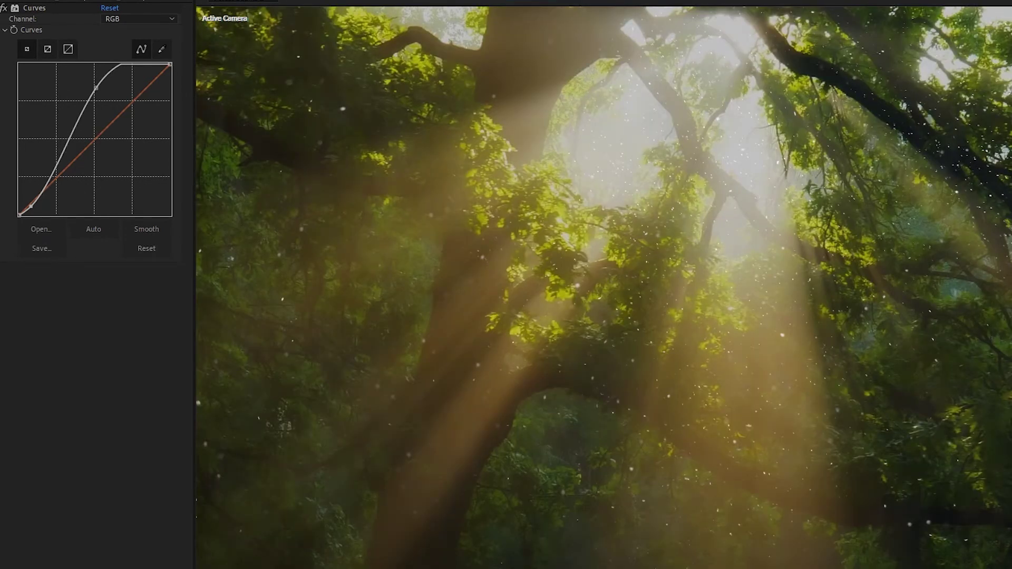
{"action": "left_click", "coordinate": [858, 399]}
{"action": "left_click", "coordinate": [922, 443]}
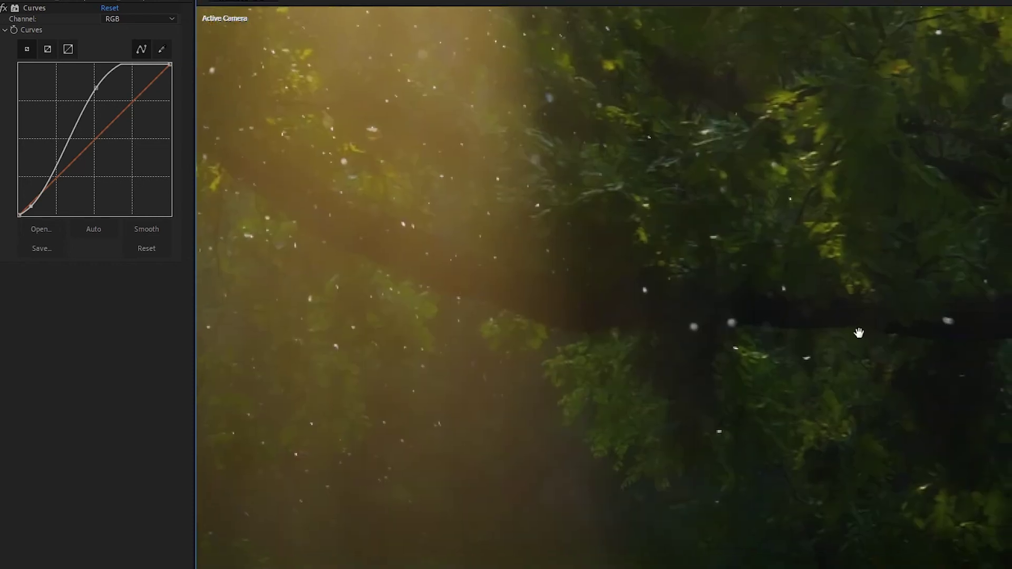
{"action": "left_click_drag", "start_coordinate": [859, 333], "coordinate": [546, 231]}
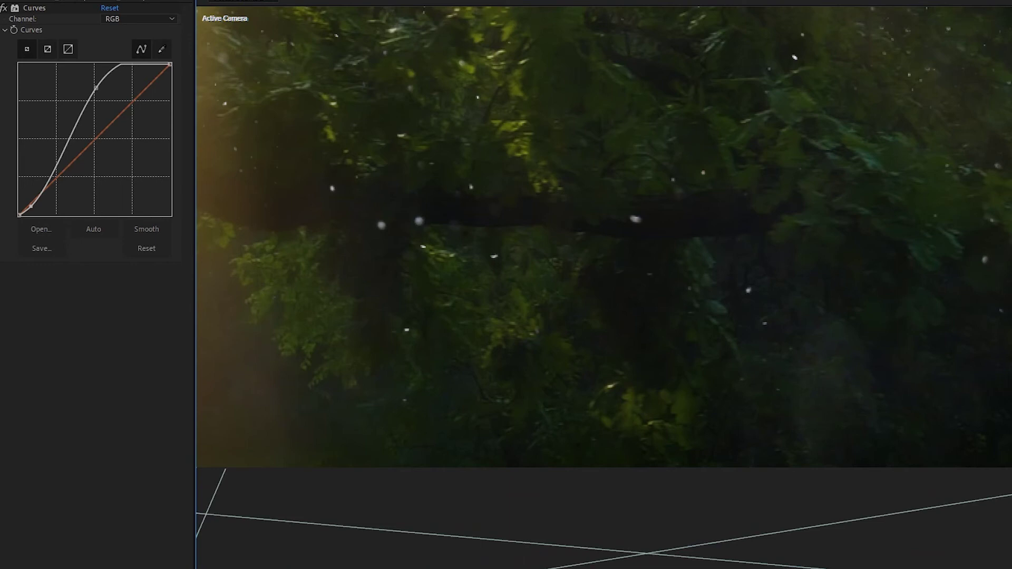
{"action": "left_click_drag", "start_coordinate": [31, 206], "coordinate": [29, 205]}
{"action": "left_click_drag", "start_coordinate": [95, 85], "coordinate": [81, 82]}
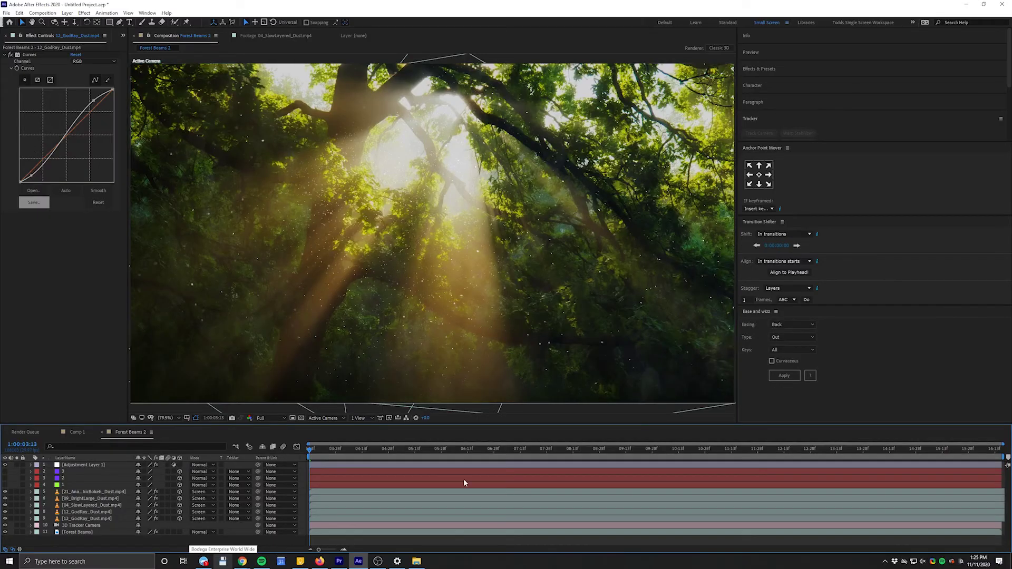
Step: Duplicate the Forest Beams layer and place the copy directly above all the dust layers
{"action": "left_click", "coordinate": [78, 532]}
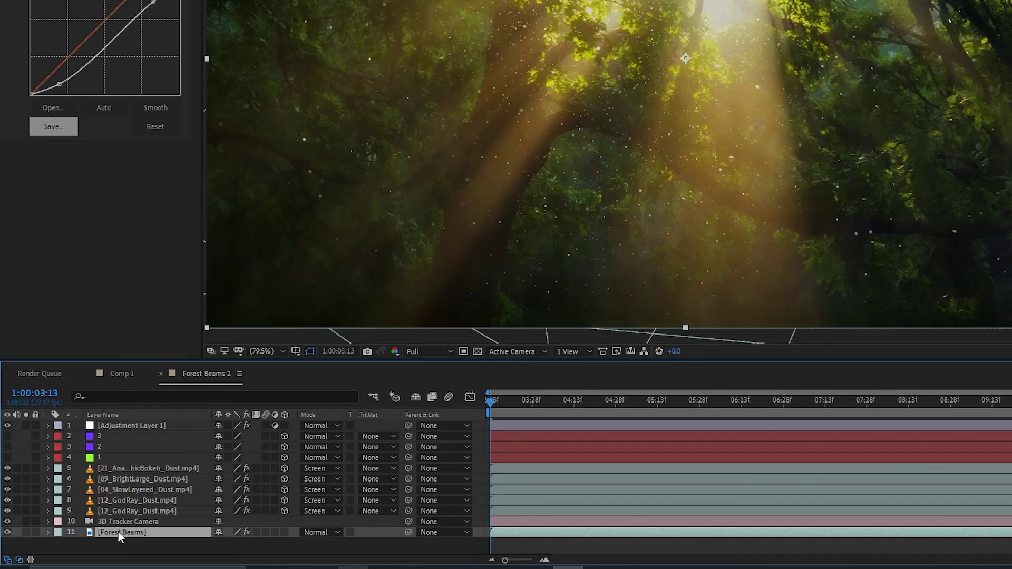
{"action": "key", "text": "ctrl+d"}
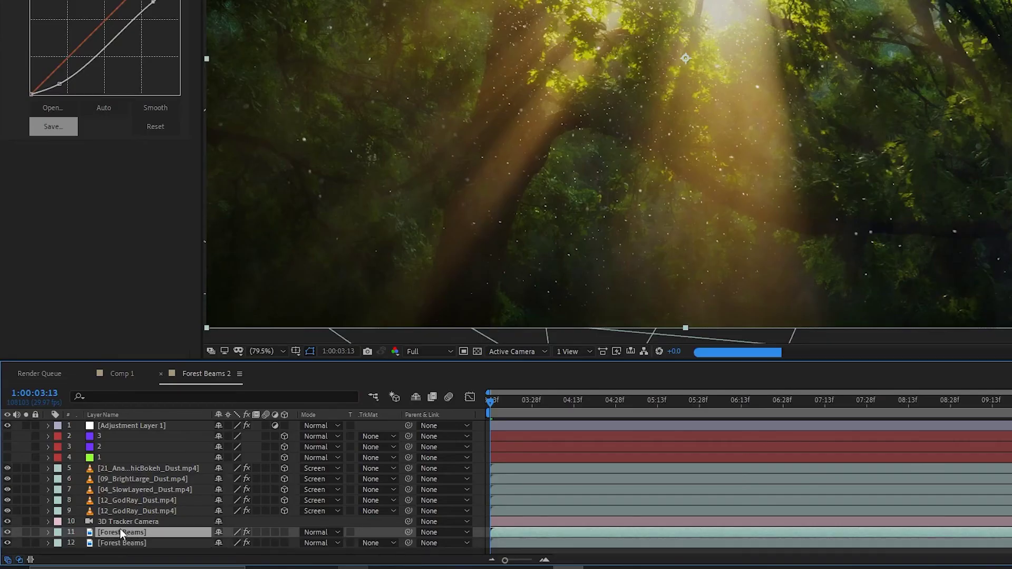
{"action": "left_click_drag", "start_coordinate": [106, 534], "coordinate": [114, 469]}
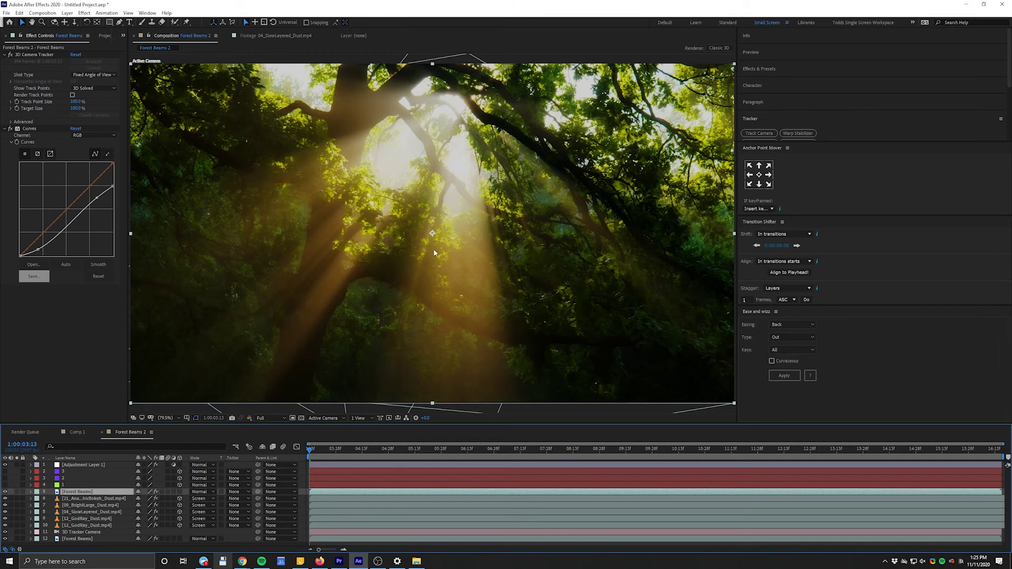
{"action": "scroll", "coordinate": [424, 311], "scroll_direction": "down", "scroll_amount": 5}
{"action": "scroll", "coordinate": [424, 311], "scroll_direction": "up", "scroll_amount": 6}
{"action": "scroll", "coordinate": [435, 287], "scroll_direction": "down", "scroll_amount": 3}
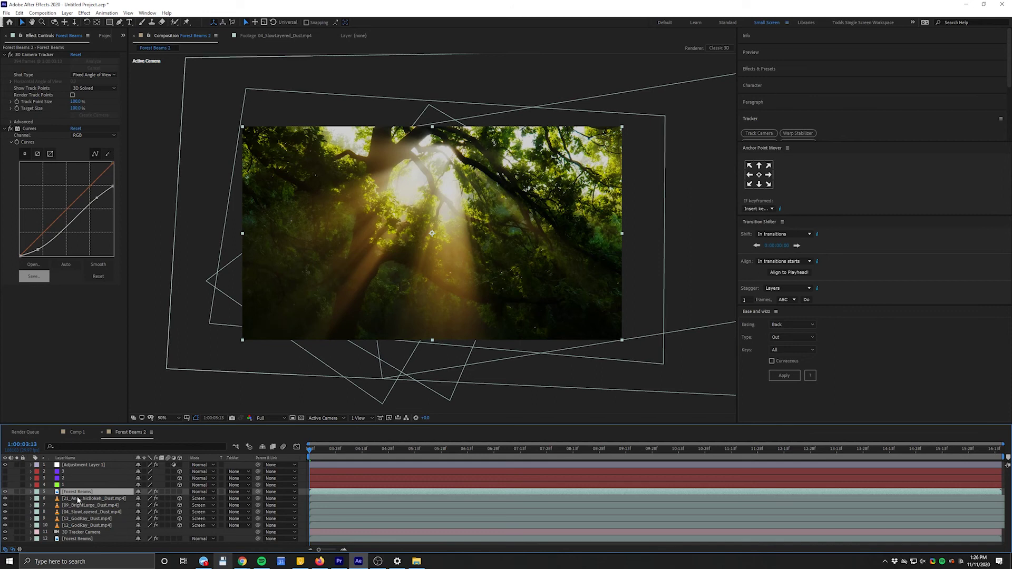
Step: Remove the 3D Camera Tracker effect from the upper Forest Beams layer and reset its Curves effect
{"action": "left_click", "coordinate": [16, 55]}
{"action": "key", "text": "Delete"}
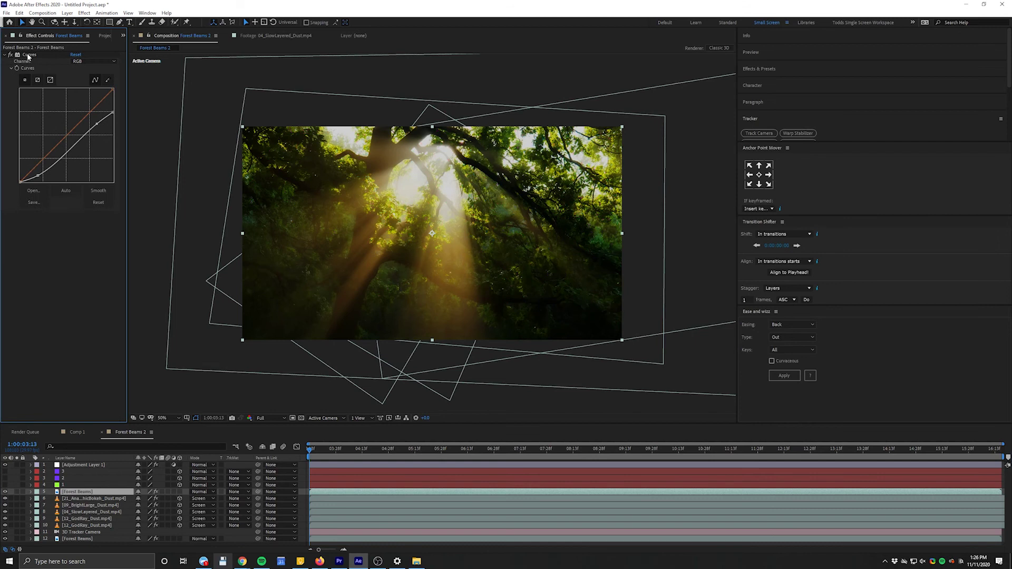
{"action": "left_click", "coordinate": [29, 55]}
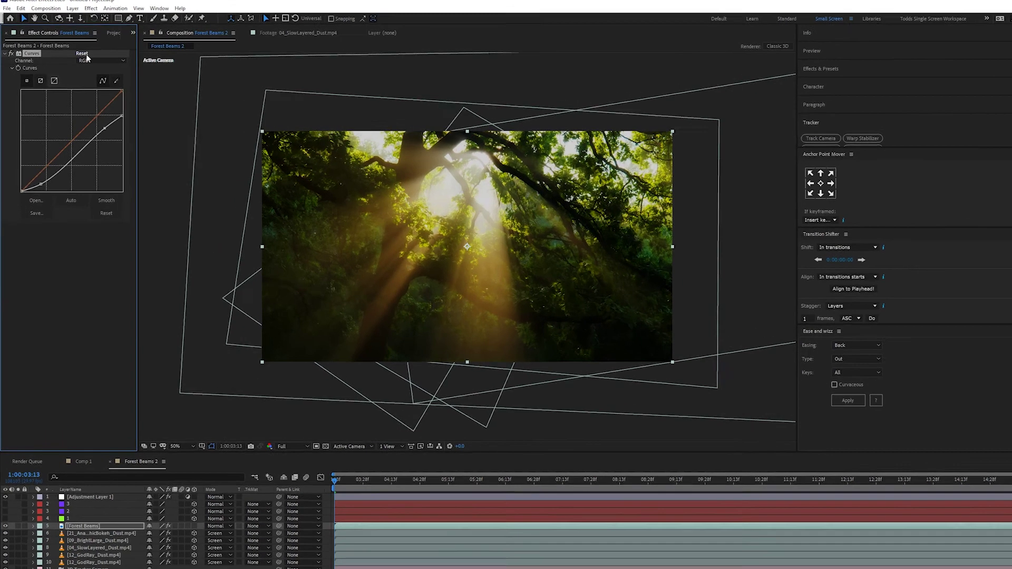
{"action": "left_click", "coordinate": [75, 54]}
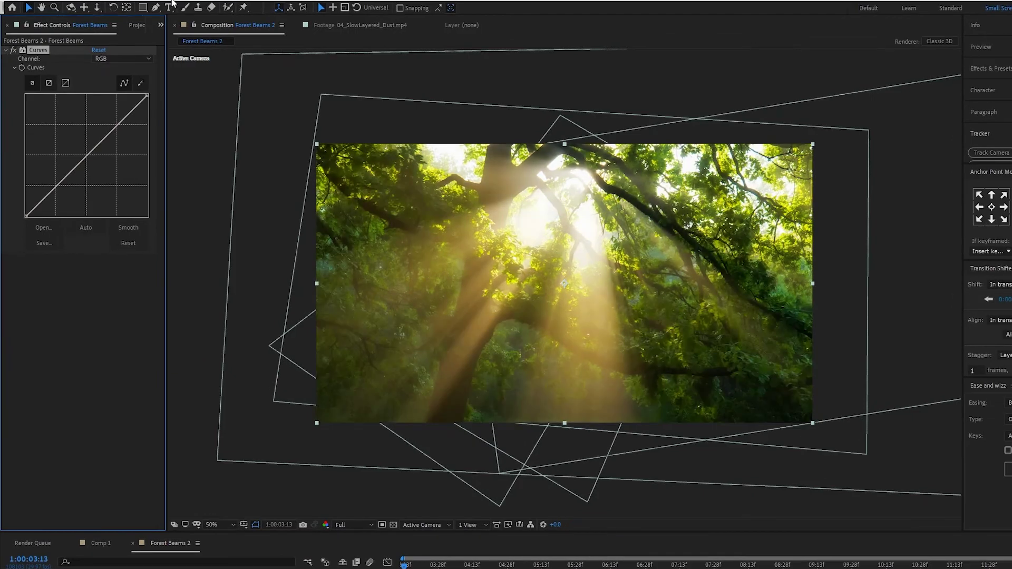
Step: Add a Tint effect to the upper Forest Beams layer to make the footage black and white
{"action": "left_click", "coordinate": [113, 1]}
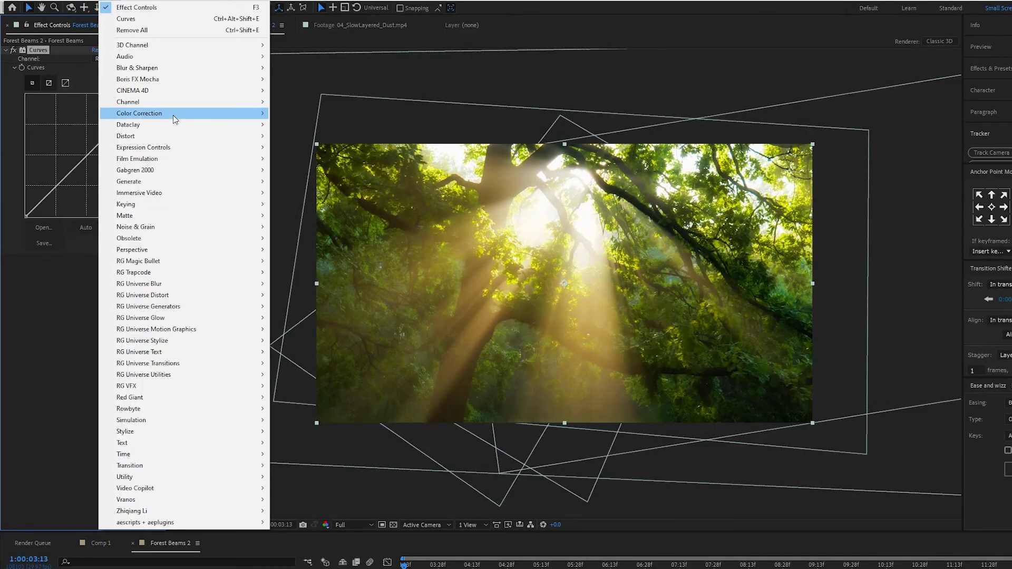
{"action": "mouse_move", "coordinate": [173, 115]}
{"action": "left_click", "coordinate": [337, 465]}
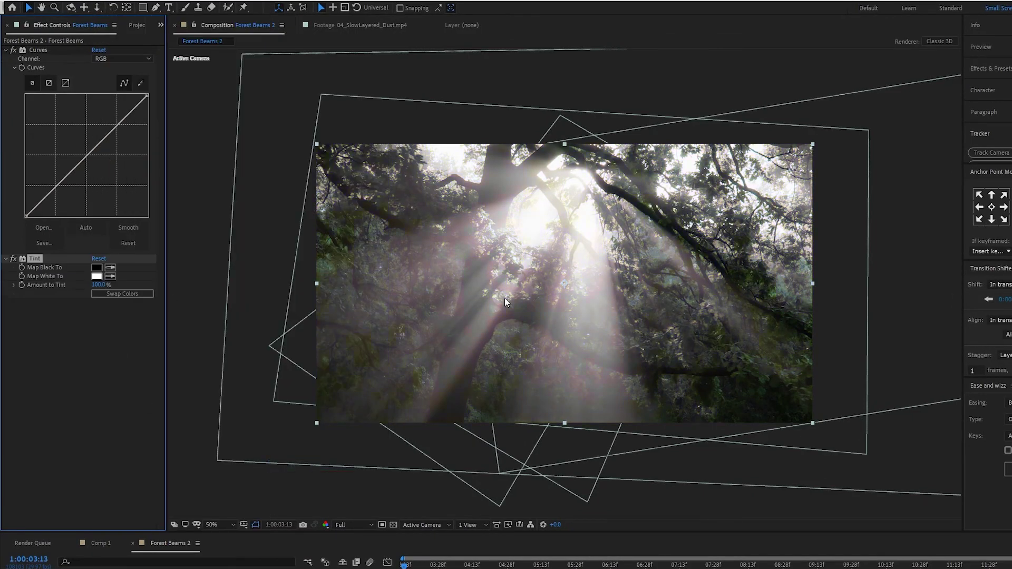
Step: Shape the upper Forest Beams layer's RGB curve into a steep high-contrast ramp that crushes the shadows to black and the light beams to white
{"action": "left_click_drag", "start_coordinate": [37, 203], "coordinate": [63, 214]}
{"action": "left_click_drag", "start_coordinate": [131, 125], "coordinate": [75, 97]}
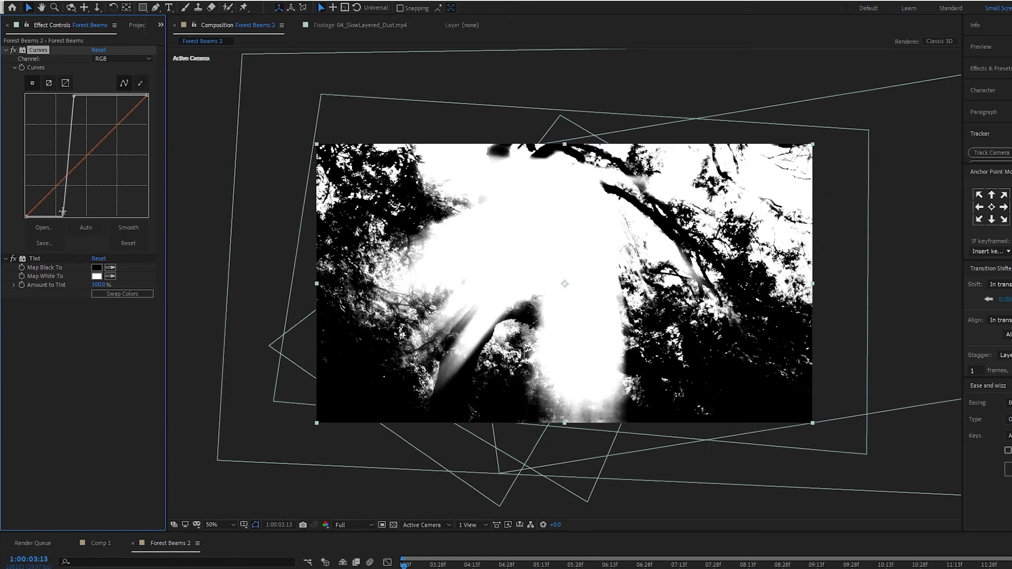
{"action": "left_click_drag", "start_coordinate": [63, 214], "coordinate": [69, 215]}
{"action": "left_click_drag", "start_coordinate": [74, 96], "coordinate": [92, 96]}
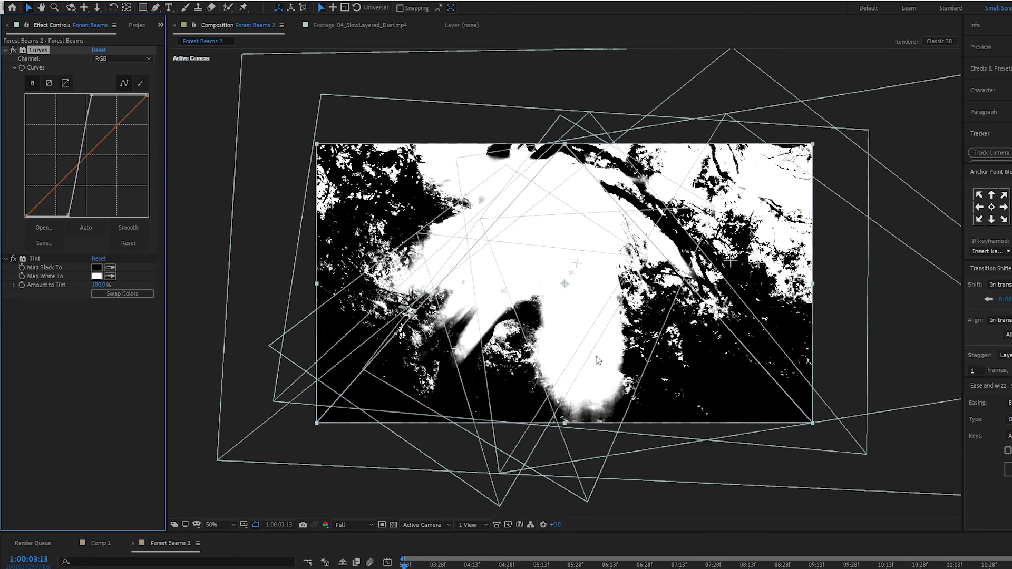
{"action": "left_click_drag", "start_coordinate": [92, 96], "coordinate": [80, 95]}
{"action": "left_click_drag", "start_coordinate": [69, 215], "coordinate": [60, 216]}
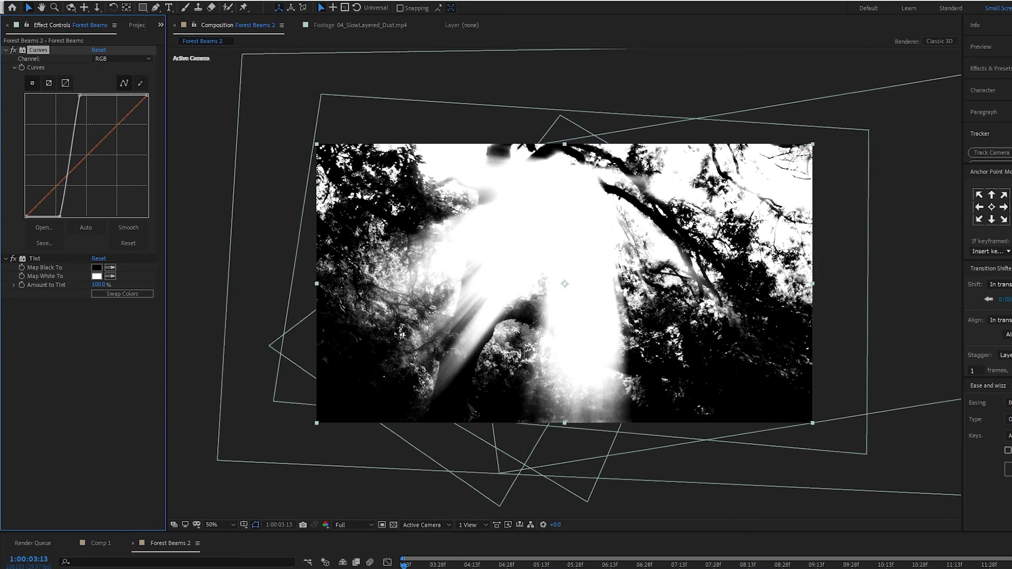
{"action": "left_click_drag", "start_coordinate": [60, 216], "coordinate": [66, 217]}
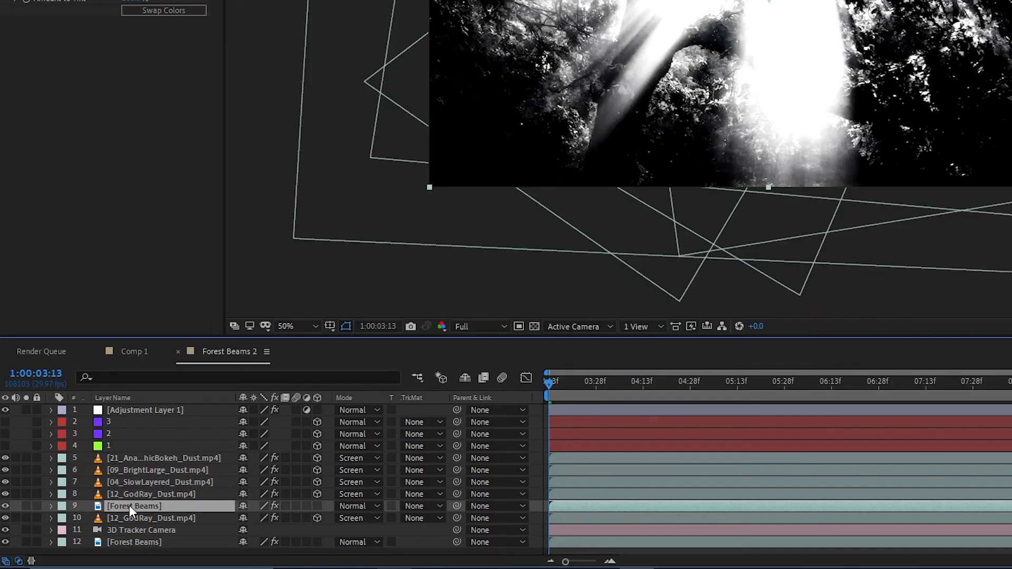
Step: Duplicate the black-and-white Forest Beams layer and place one copy directly above each of the five dust layers
{"action": "key", "text": "ctrl+d"}
{"action": "left_click_drag", "start_coordinate": [127, 505], "coordinate": [134, 478]}
{"action": "key", "text": "ctrl+d"}
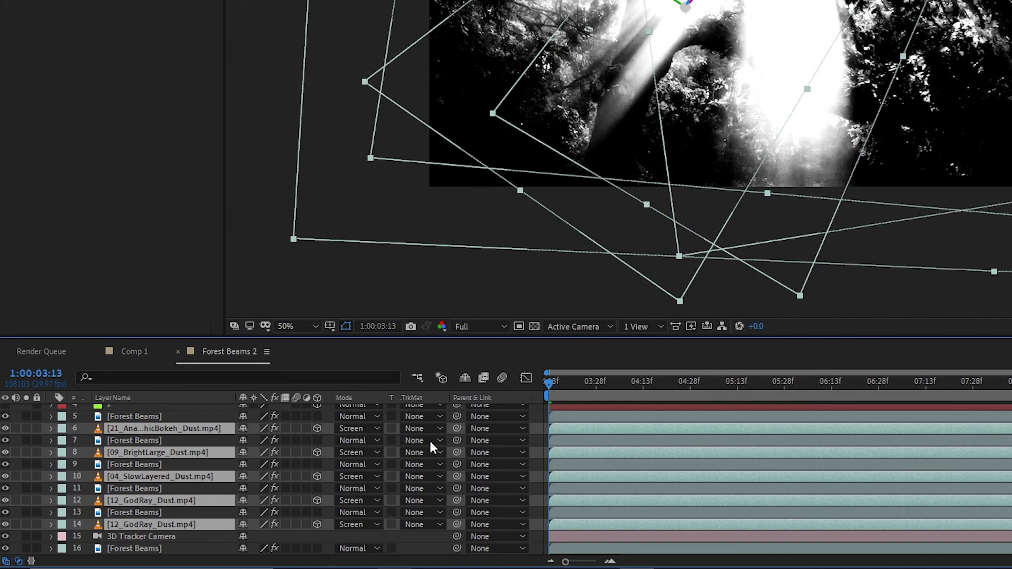
Step: Set the track matte of all five selected dust layers to Luma Matte using the Forest Beams copies and check the dust up close
{"action": "left_click", "coordinate": [420, 524]}
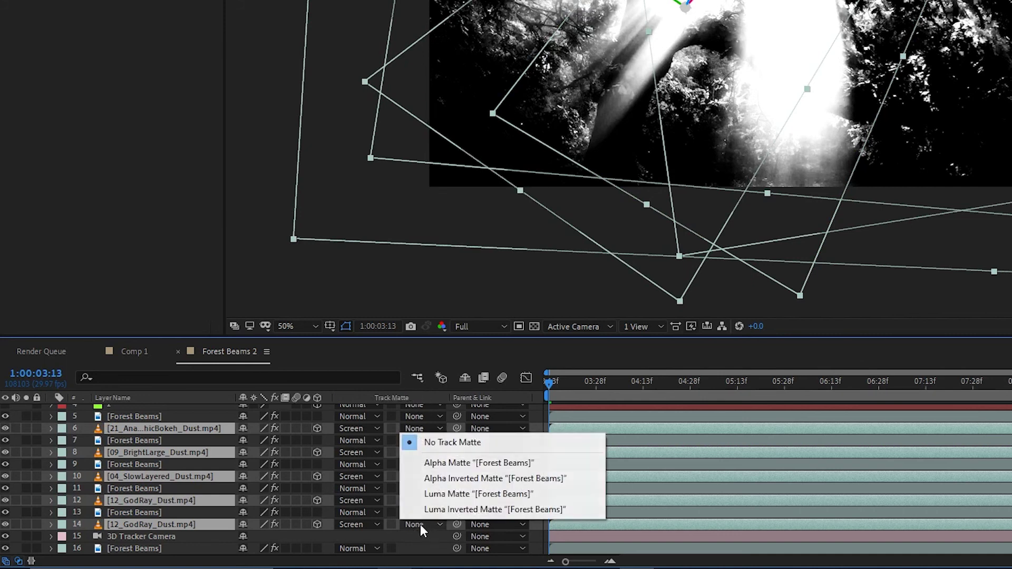
{"action": "left_click", "coordinate": [435, 496]}
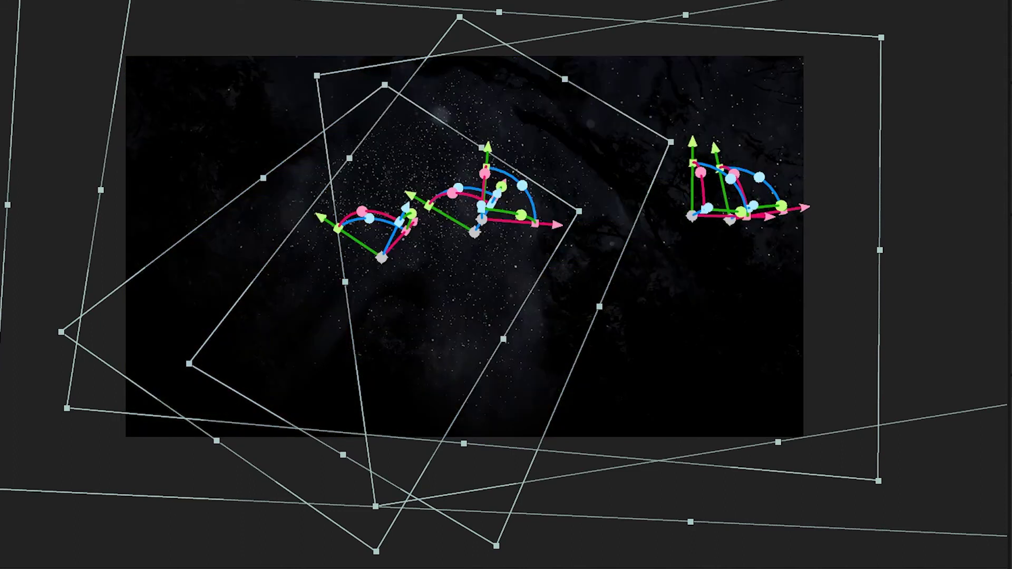
{"action": "scroll", "coordinate": [498, 261], "scroll_direction": "up", "scroll_amount": 2}
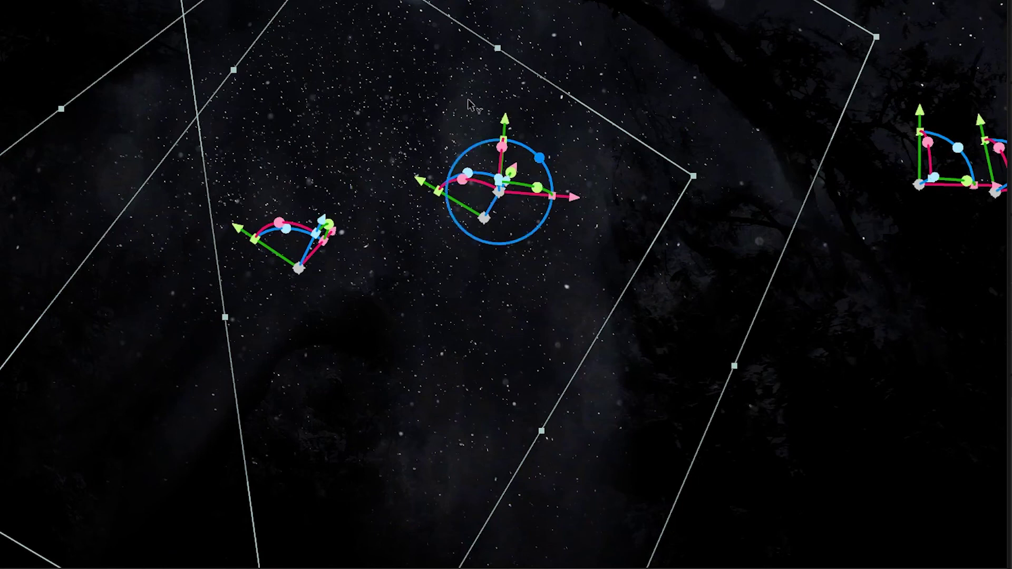